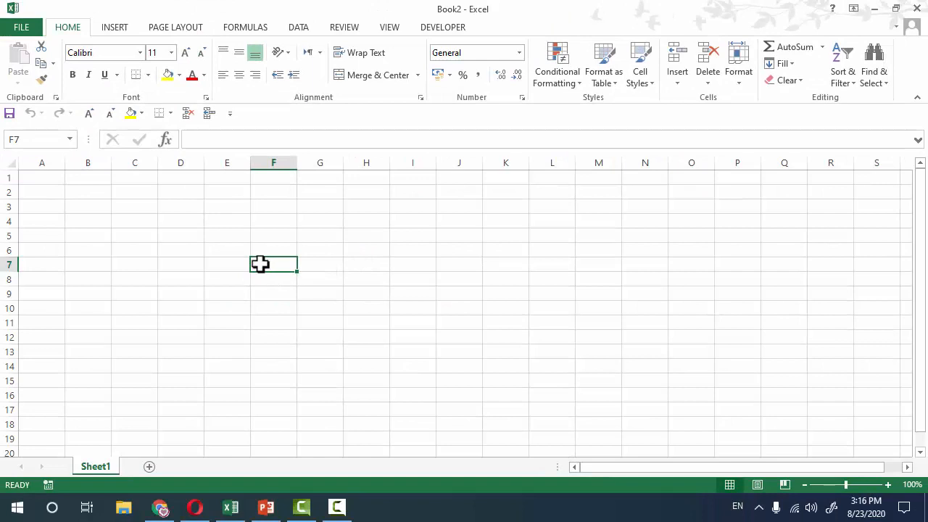
# Select cell I5, cell G7 and the range E4:L15 on the empty sheet
pyautogui.click(421, 238)
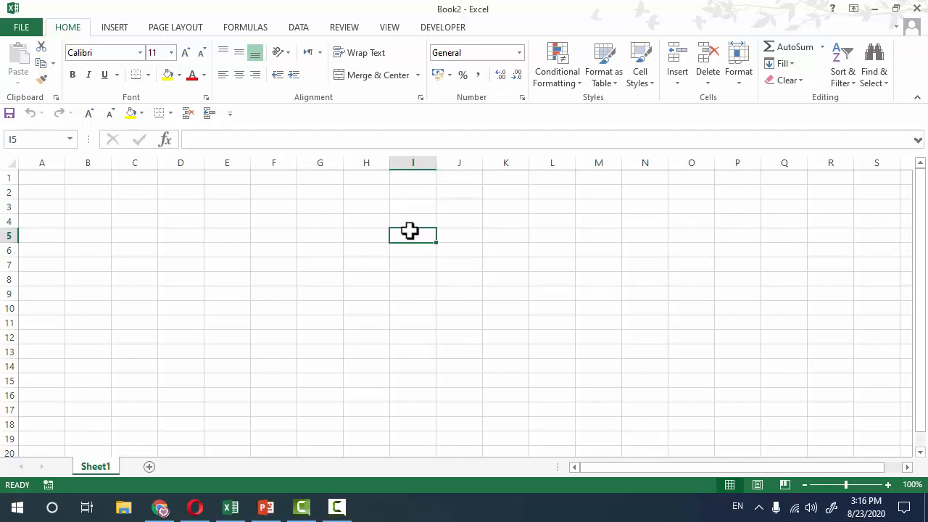
pyautogui.click(326, 267)
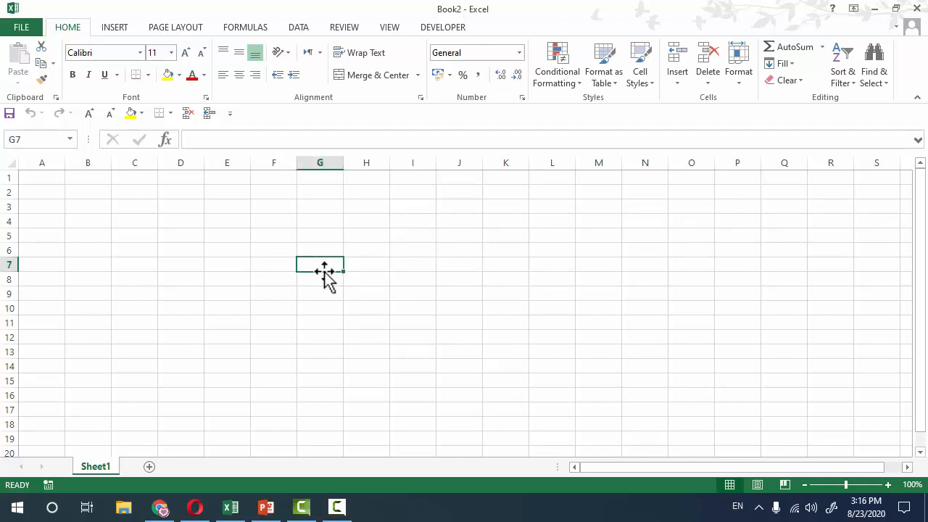
pyautogui.moveTo(230, 221); pyautogui.dragTo(530, 385)
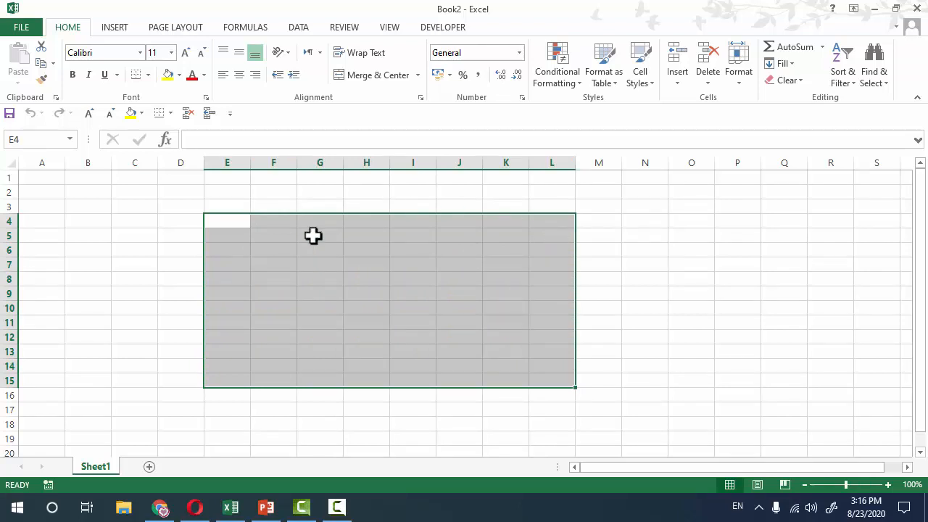
# Enter the values 2, 20 and 20 in cells F7, G7 and H7
pyautogui.click(272, 264)
pyautogui.write('2')
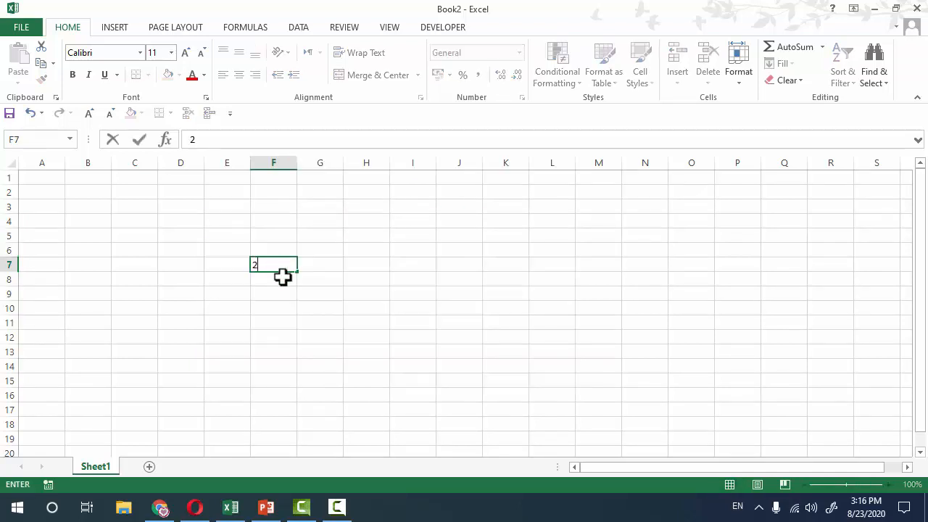
pyautogui.press('Tab')
pyautogui.write('20')
pyautogui.press('Tab')
pyautogui.write('20')
pyautogui.press('Tab')
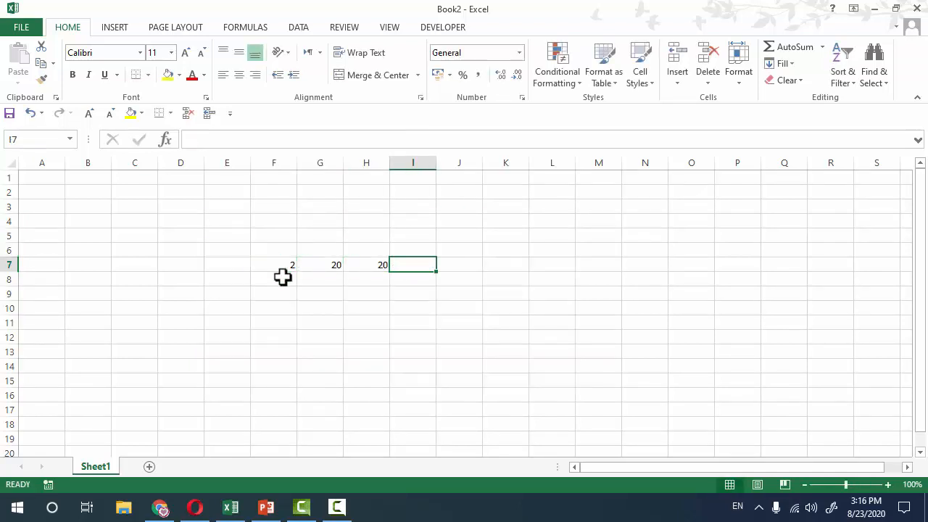
# Add a SUM formula in cell I7 that totals the range F7:H7
pyautogui.write('=raum')
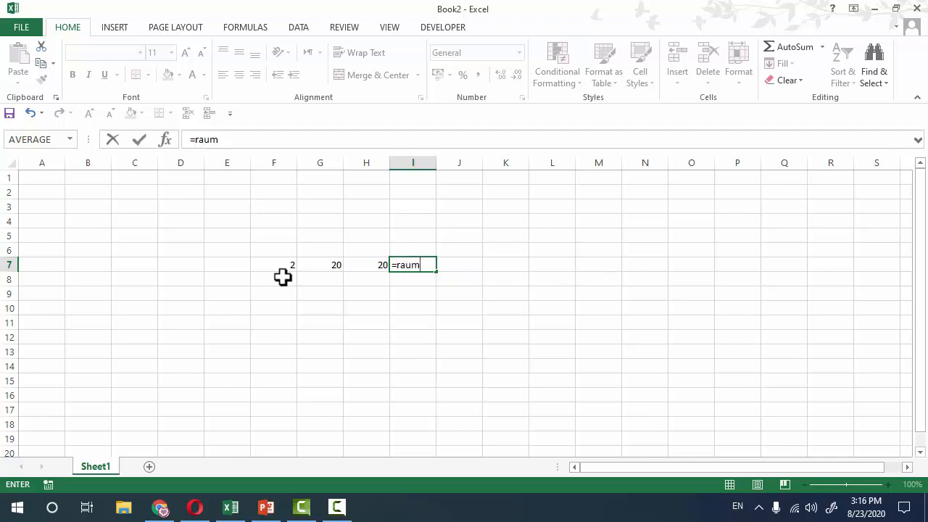
pyautogui.press('BackSpace')
pyautogui.press('BackSpace')
pyautogui.press('BackSpace')
pyautogui.press('BackSpace')
pyautogui.write('sum(')
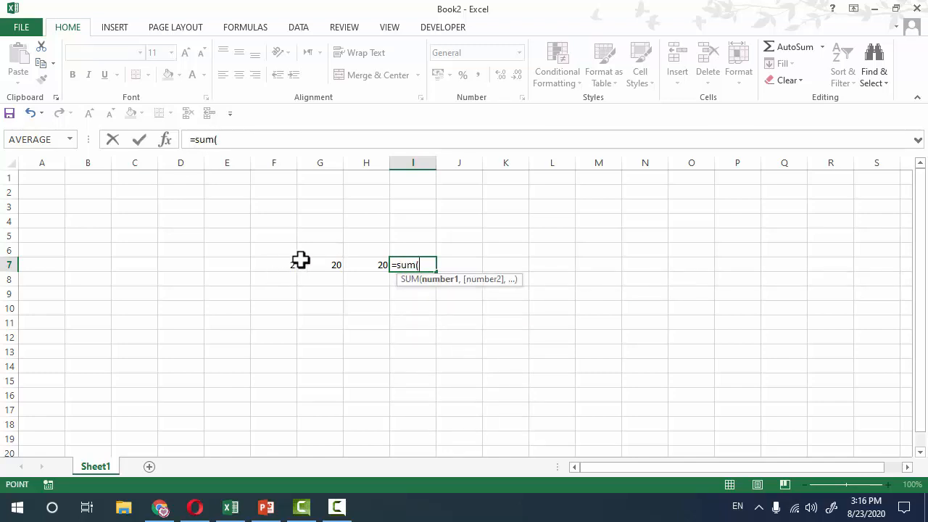
pyautogui.moveTo(301, 260); pyautogui.dragTo(362, 257)
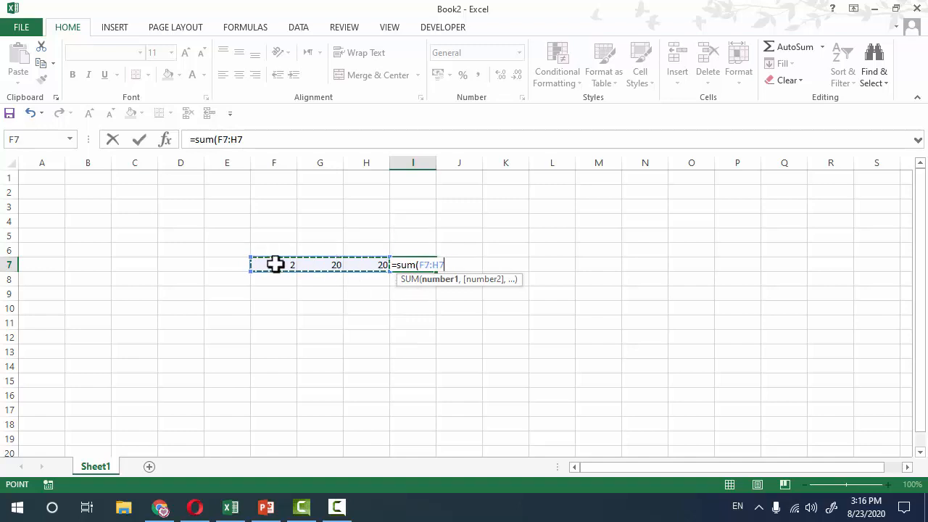
pyautogui.press('Return')
# Switch to the shapes presentation in PowerPoint and view slide 3 on the window-border pointer
pyautogui.click(266, 508)
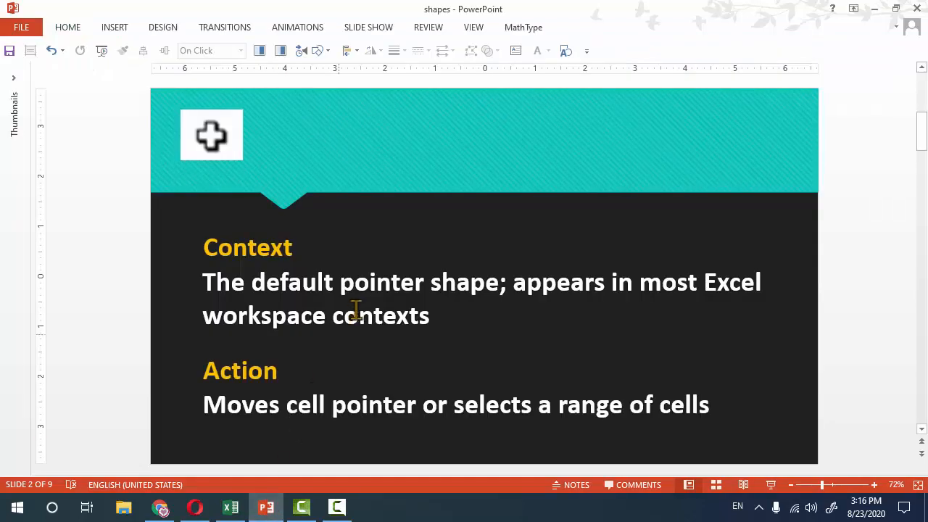
pyautogui.scroll(-1, 356, 308)
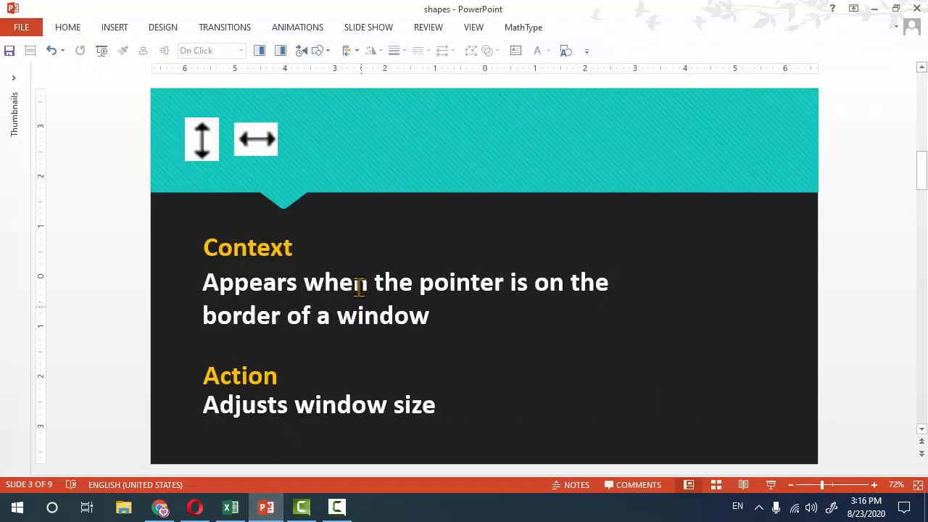
pyautogui.click(354, 281)
pyautogui.click(277, 222)
# Switch back to Excel, restore the Book2 window down from full screen and move it slightly to the right
pyautogui.click(230, 507)
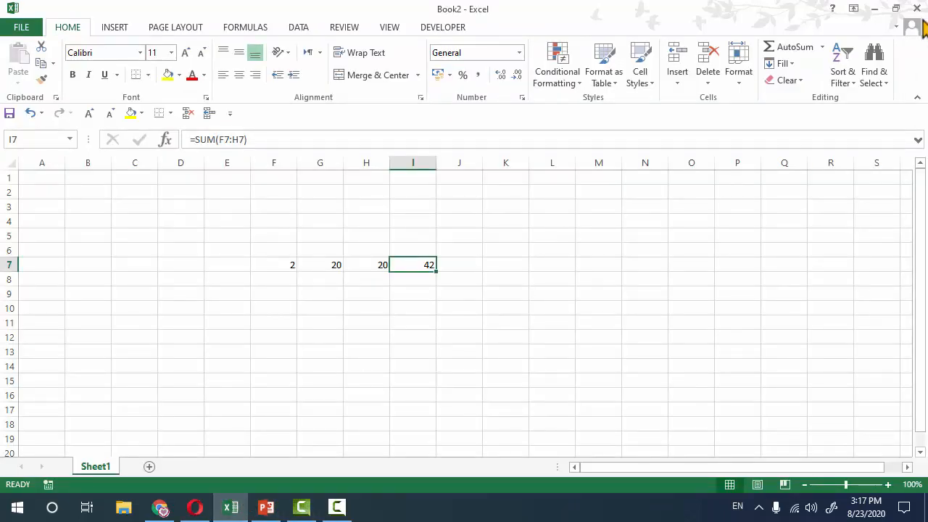
pyautogui.click(896, 8)
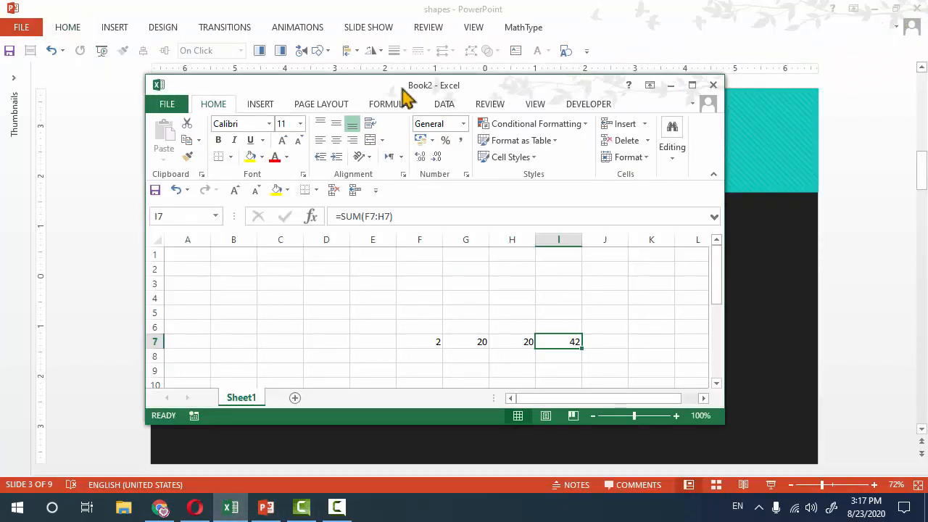
pyautogui.moveTo(403, 92); pyautogui.dragTo(439, 94)
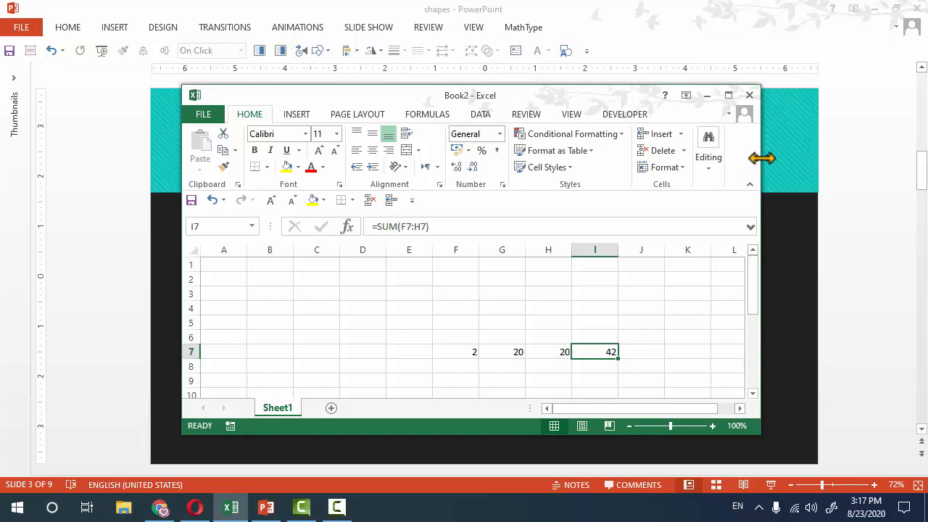
# Resize the Book2 window by its borders: widen it on both sides, lower its upper edge, and narrow it from the right
pyautogui.moveTo(761, 158); pyautogui.dragTo(868, 158)
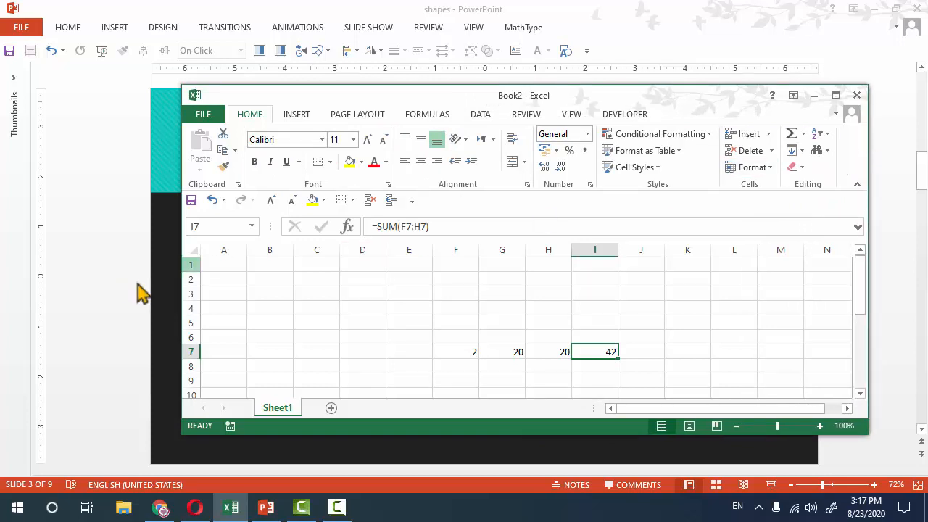
pyautogui.moveTo(179, 239); pyautogui.dragTo(84, 244)
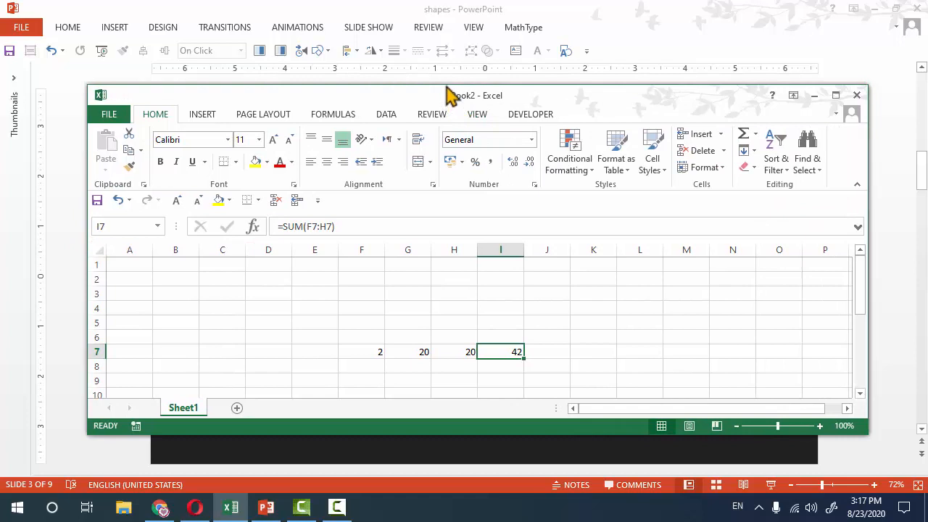
pyautogui.moveTo(451, 84); pyautogui.dragTo(455, 128)
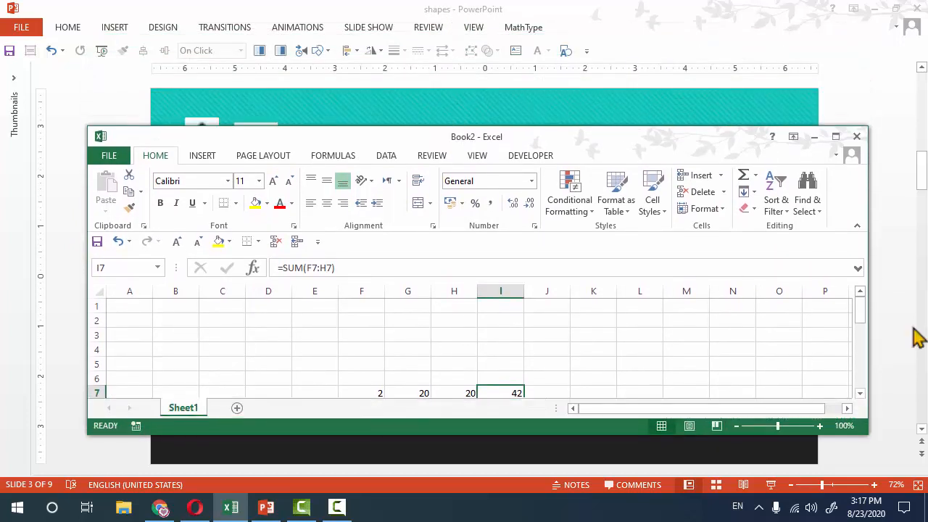
pyautogui.moveTo(866, 254); pyautogui.dragTo(593, 269)
# Return to the PowerPoint presentation and view slide 4 on the row and column divider pointer
pyautogui.click(73, 274)
pyautogui.scroll(-2, 699, 366)
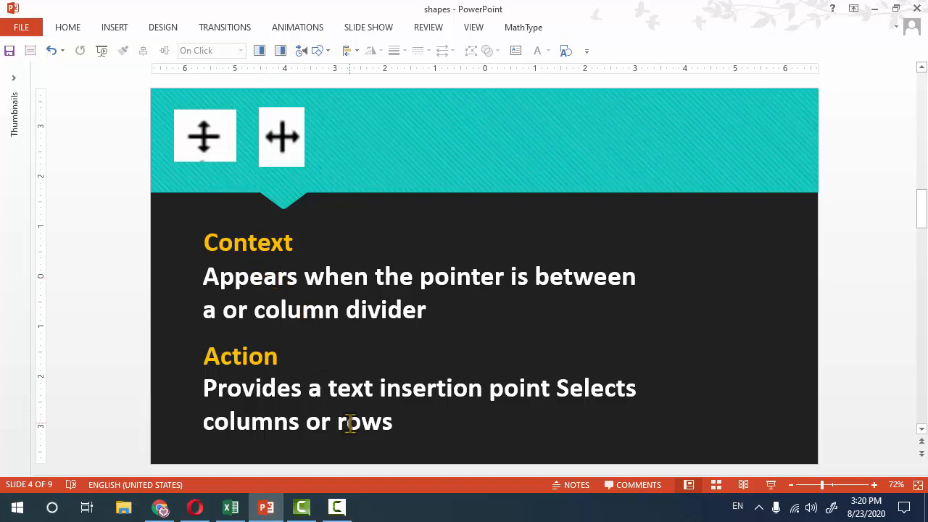
# Switch to the Book2 workbook in Excel and widen columns G and H
pyautogui.click(231, 507)
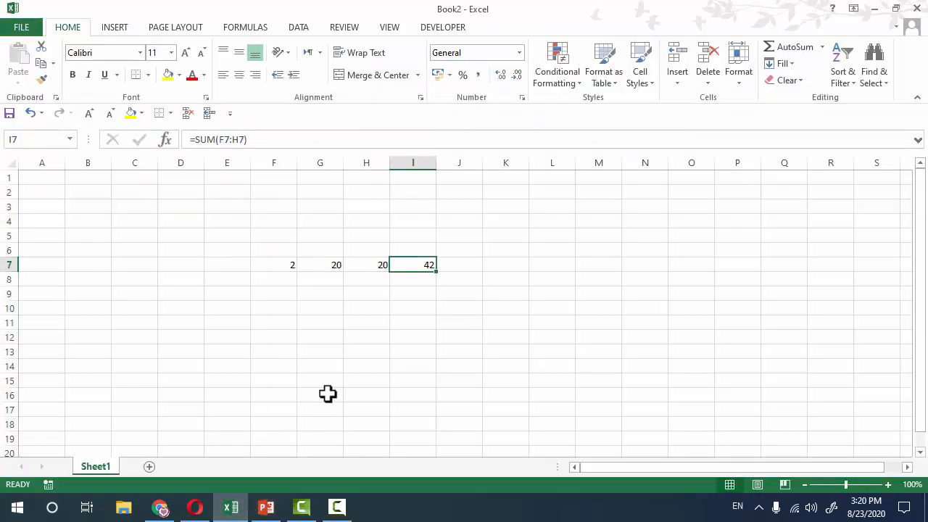
pyautogui.click(350, 313)
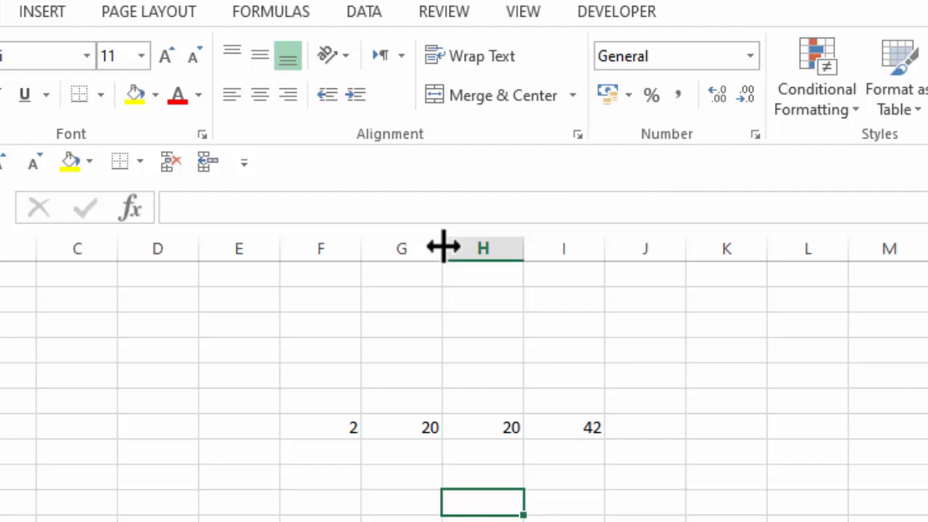
pyautogui.moveTo(446, 247); pyautogui.dragTo(675, 247)
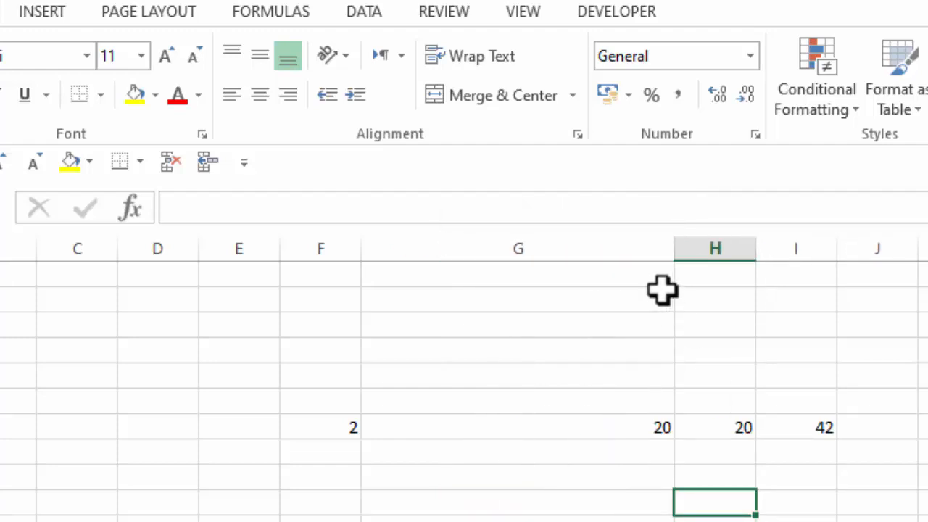
pyautogui.moveTo(671, 248); pyautogui.dragTo(670, 248)
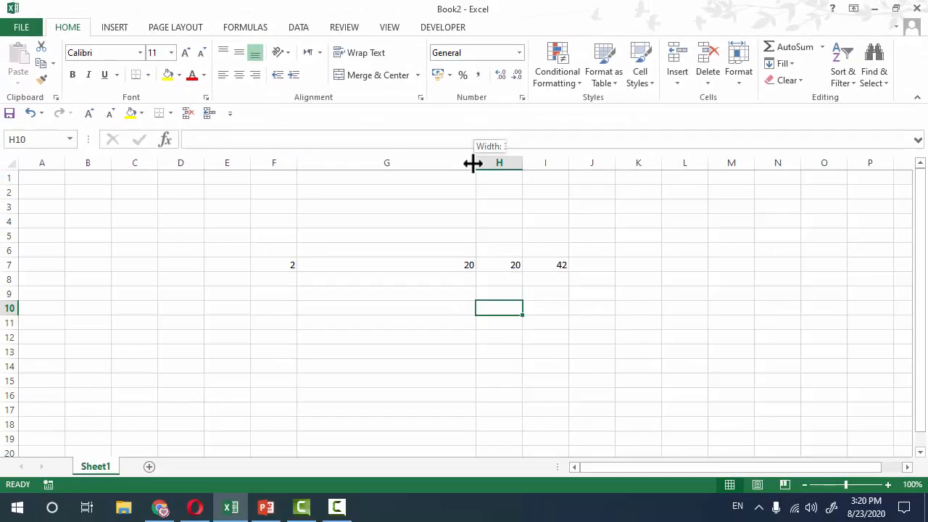
pyautogui.moveTo(473, 163); pyautogui.dragTo(814, 160)
pyautogui.click(717, 211)
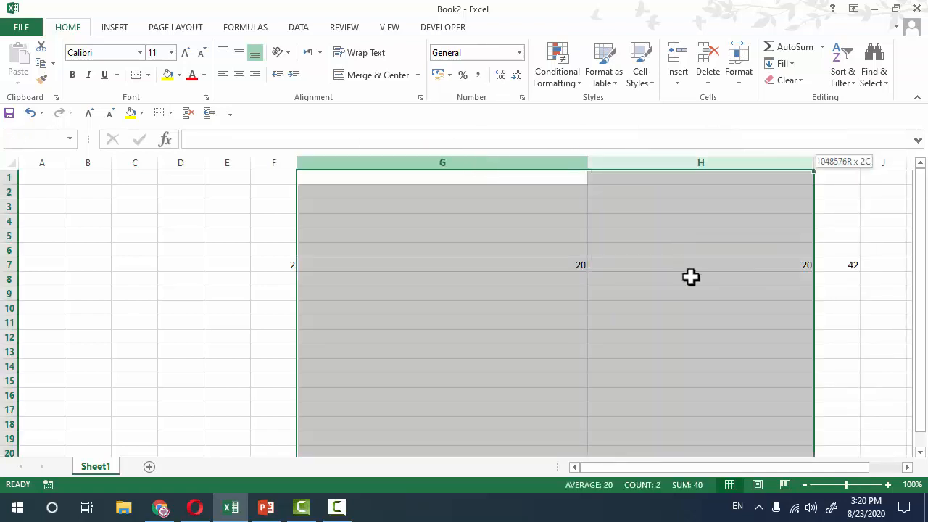
pyautogui.click(626, 282)
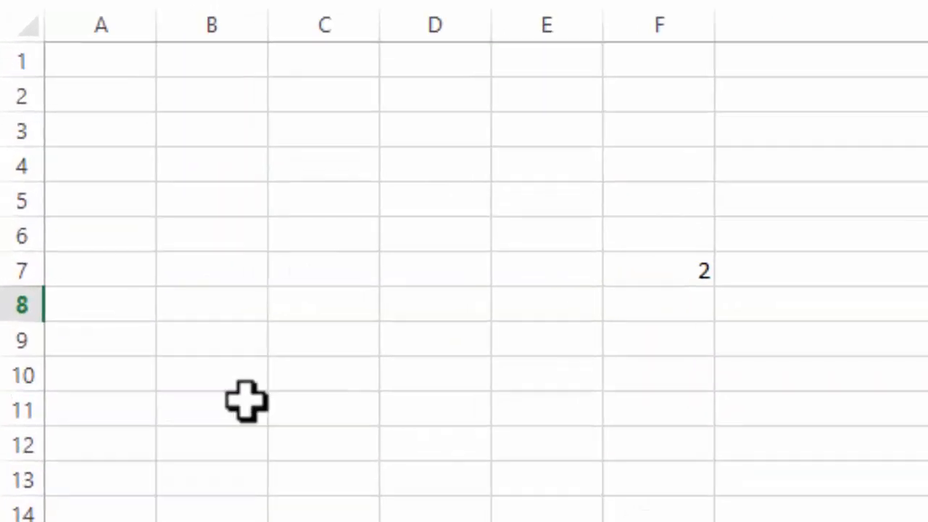
# Select row 7, then select column E and make it about two and a half times as wide
pyautogui.click(23, 269)
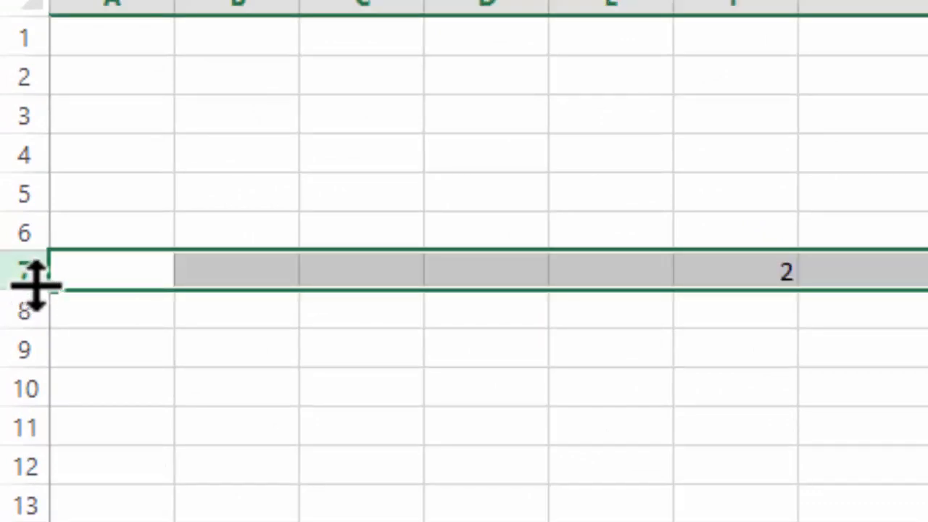
pyautogui.click(611, 5)
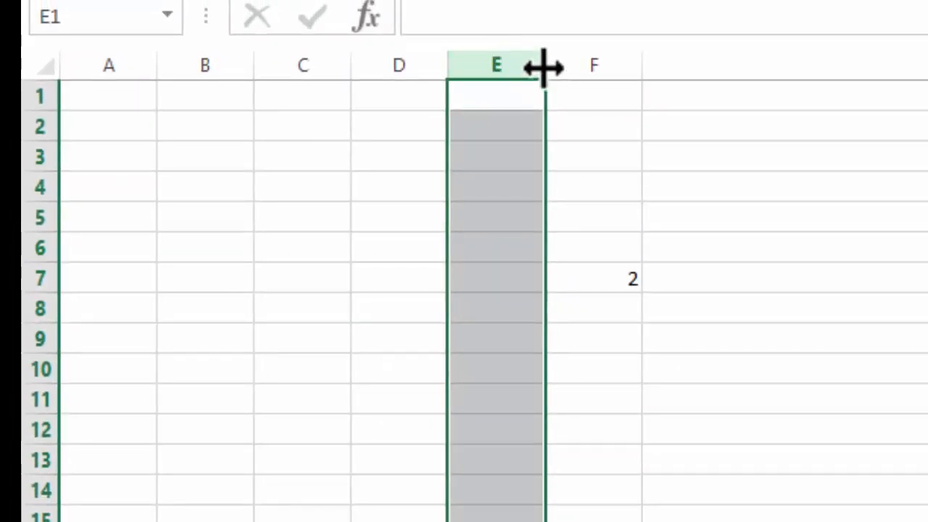
pyautogui.moveTo(544, 68); pyautogui.dragTo(688, 65)
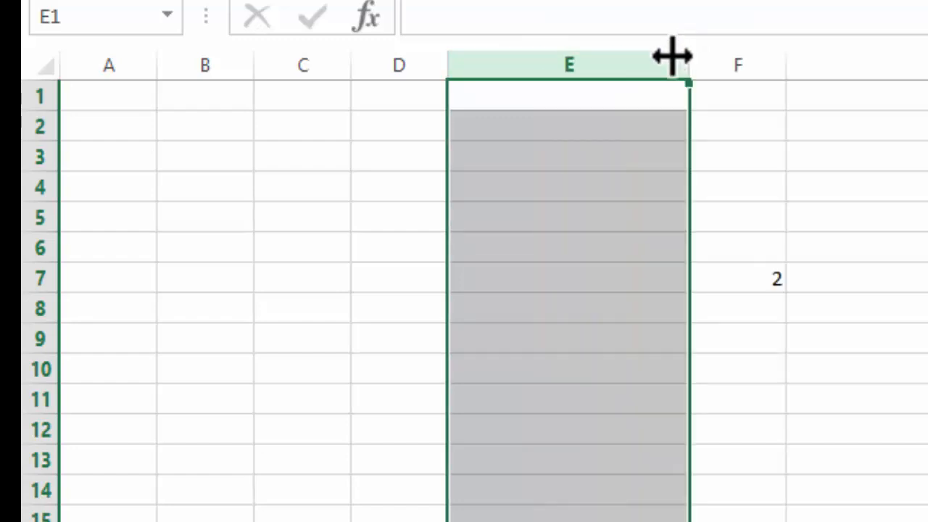
# Increase the heights of rows 9 and 6, making row 9 the taller one
pyautogui.moveTo(46, 353); pyautogui.dragTo(52, 403)
pyautogui.moveTo(46, 259); pyautogui.dragTo(42, 300)
pyautogui.click(181, 362)
pyautogui.click(715, 398)
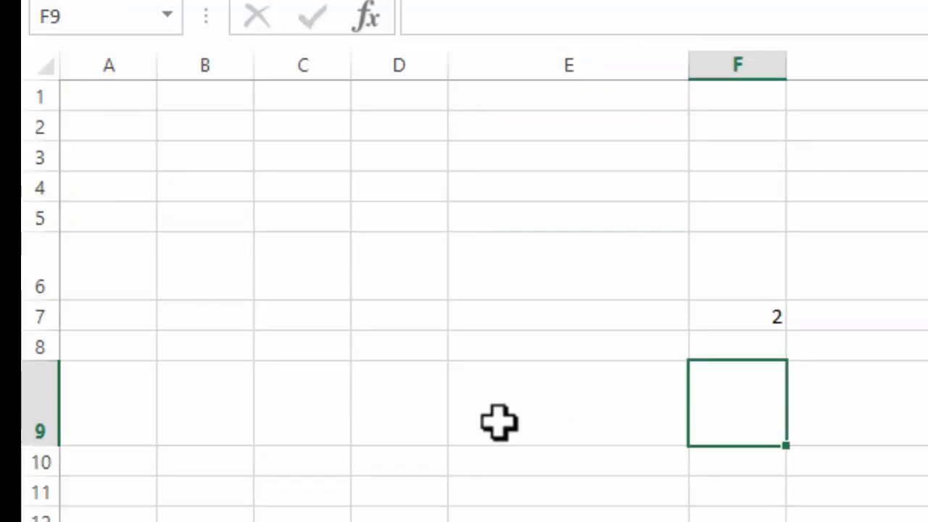
# Select cells across rows 6 to 9, mainly in column C, to compare the resized rows with the standard ones
pyautogui.moveTo(118, 399); pyautogui.dragTo(678, 409)
pyautogui.moveTo(310, 317); pyautogui.dragTo(325, 335)
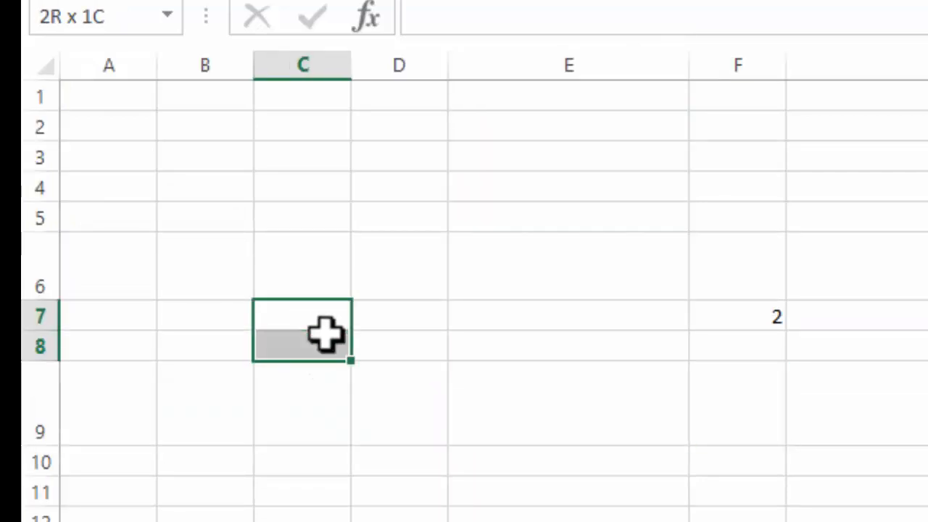
pyautogui.click(288, 431)
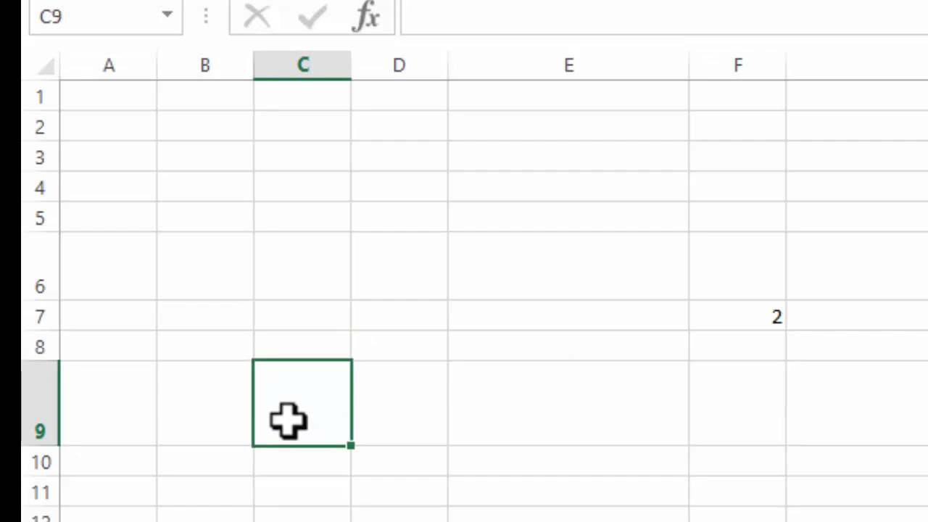
pyautogui.click(296, 259)
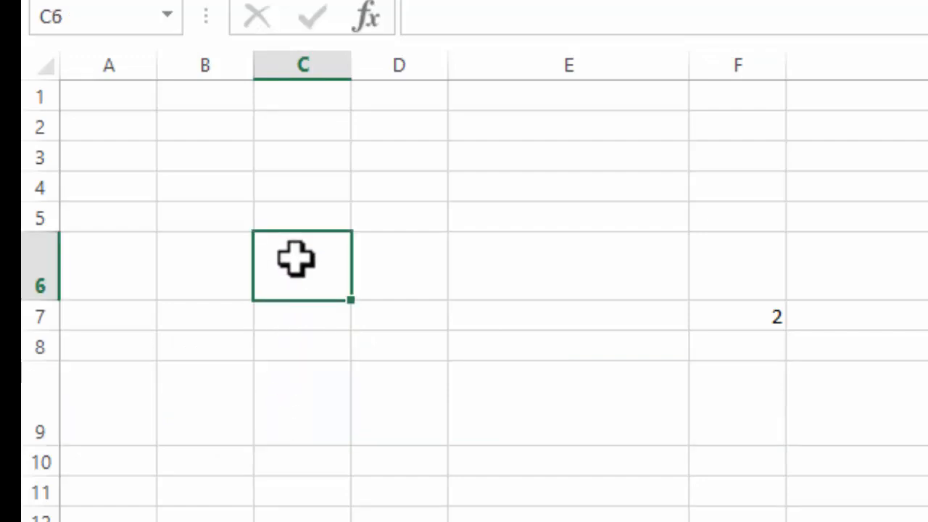
pyautogui.moveTo(307, 314); pyautogui.dragTo(308, 347)
pyautogui.click(308, 403)
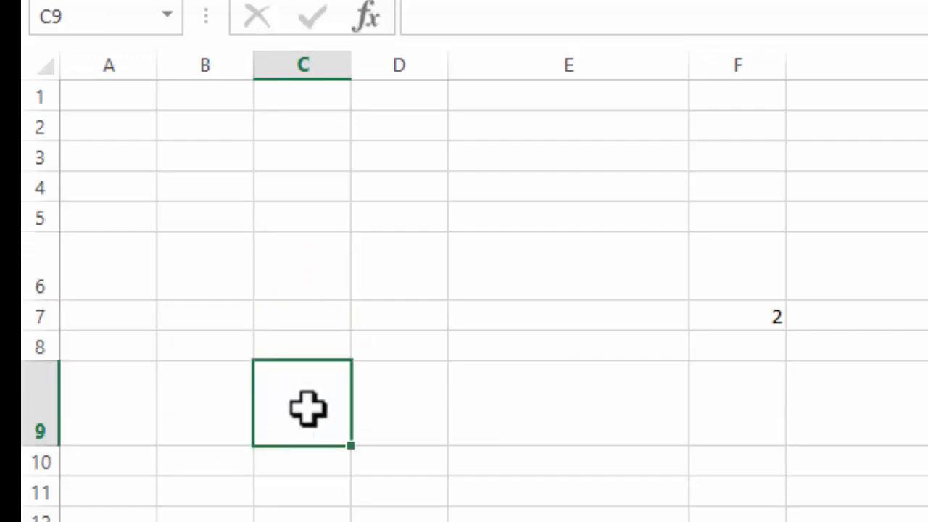
# Reduce the height of row 6 to 22.50 and select cell A9
pyautogui.moveTo(41, 299); pyautogui.dragTo(34, 265)
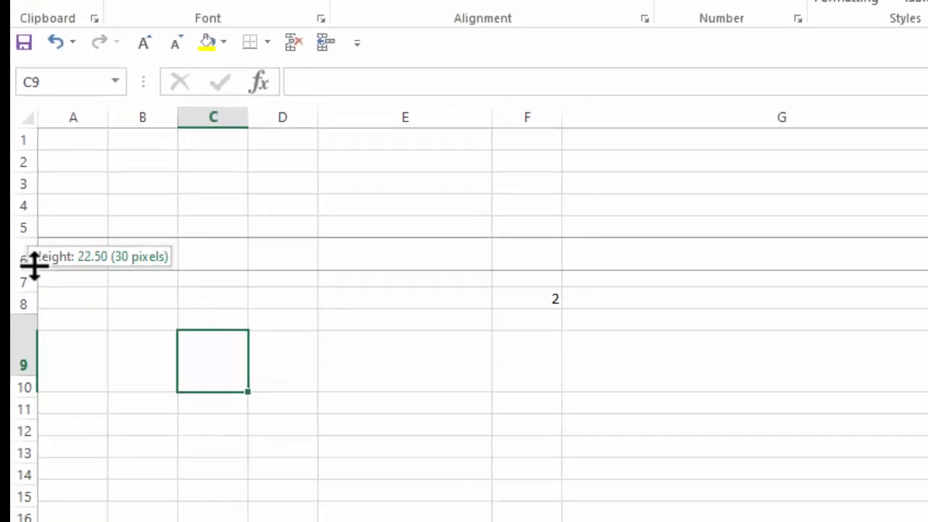
pyautogui.click(100, 335)
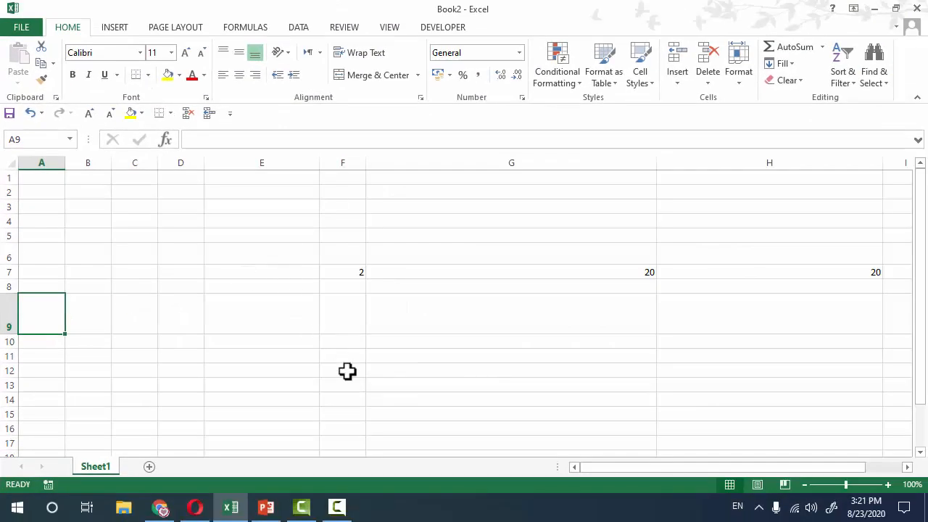
# Switch to the PowerPoint presentation and view slide 5 on the row and column heading pointer
pyautogui.click(266, 506)
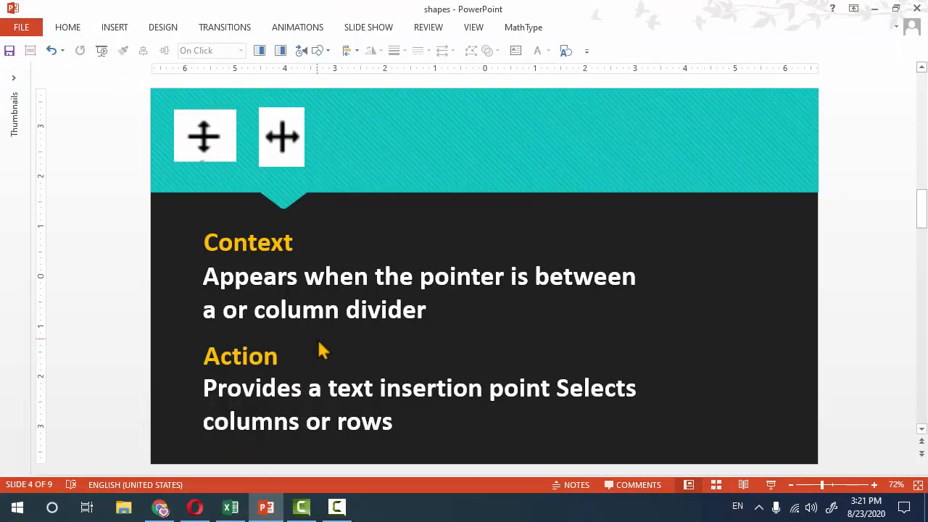
pyautogui.press('pagedown')
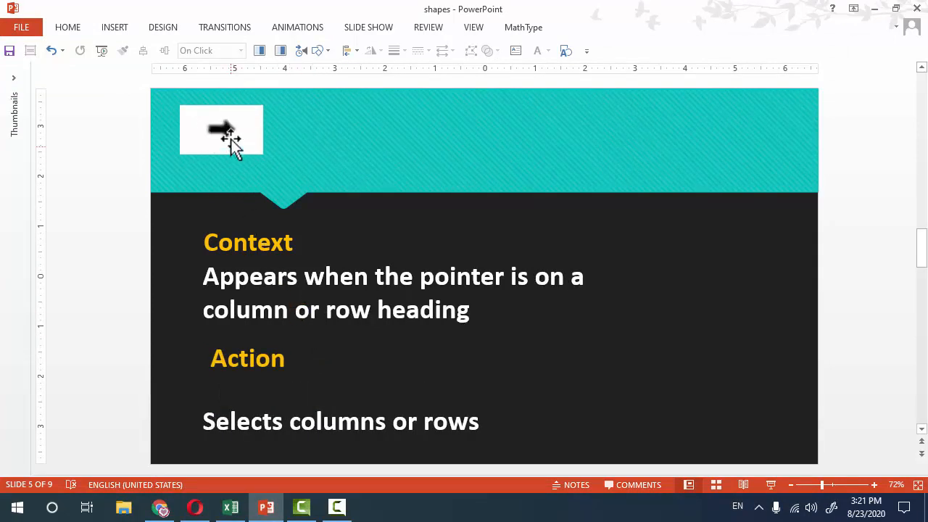
# Deselect the slide text, switch to the Excel workbook and select the whole of column E
pyautogui.click(293, 317)
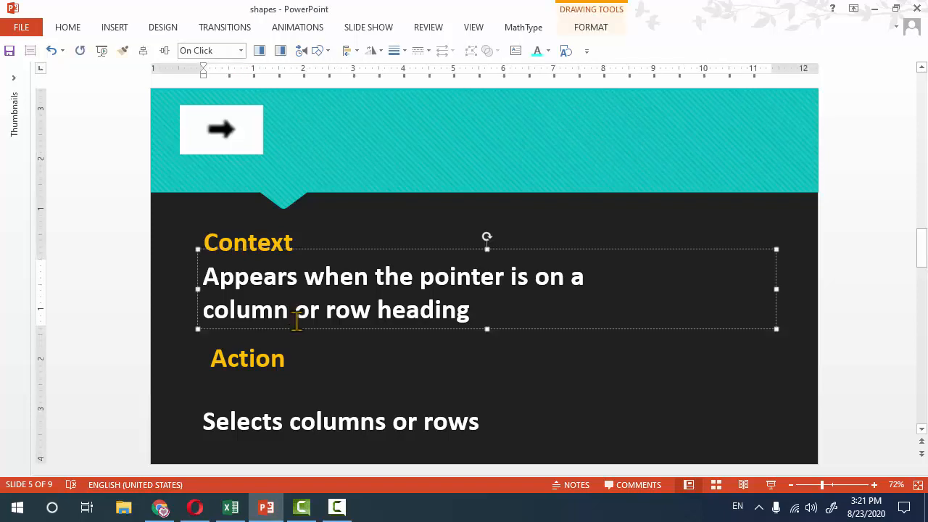
pyautogui.click(324, 352)
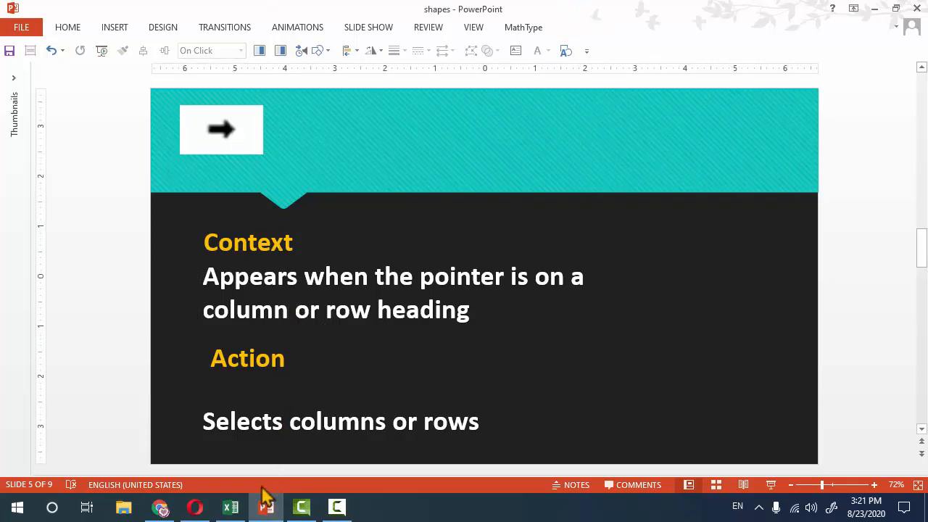
pyautogui.click(229, 506)
pyautogui.click(314, 284)
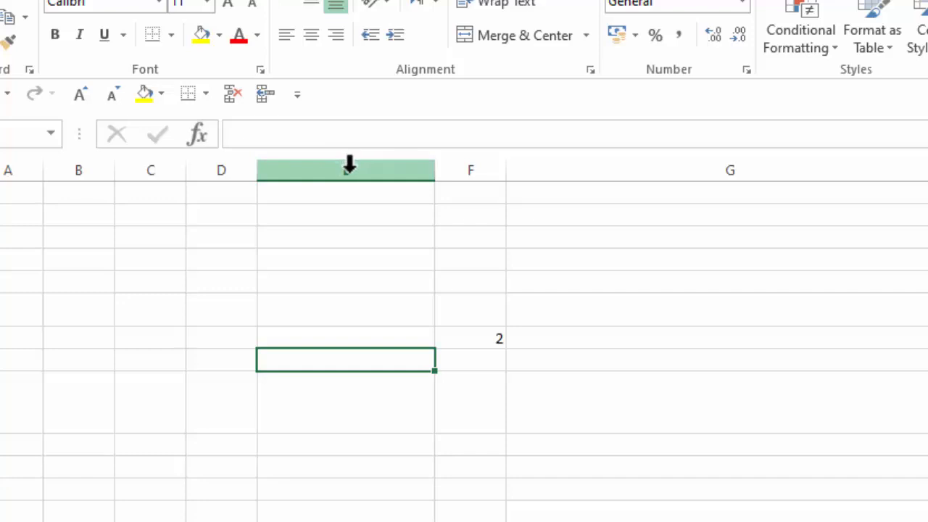
pyautogui.click(349, 165)
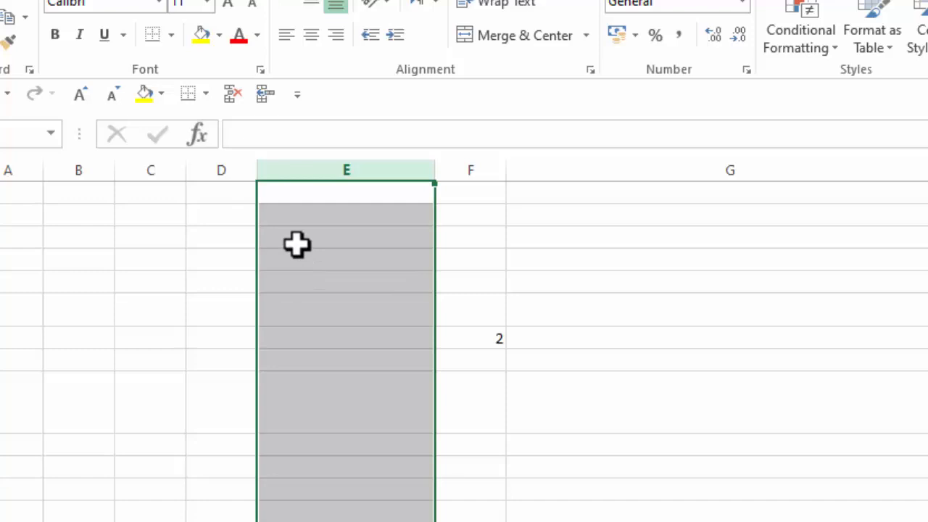
# Fill column E with yellow and apply all borders to it, finishing with cell E9 selected
pyautogui.click(201, 35)
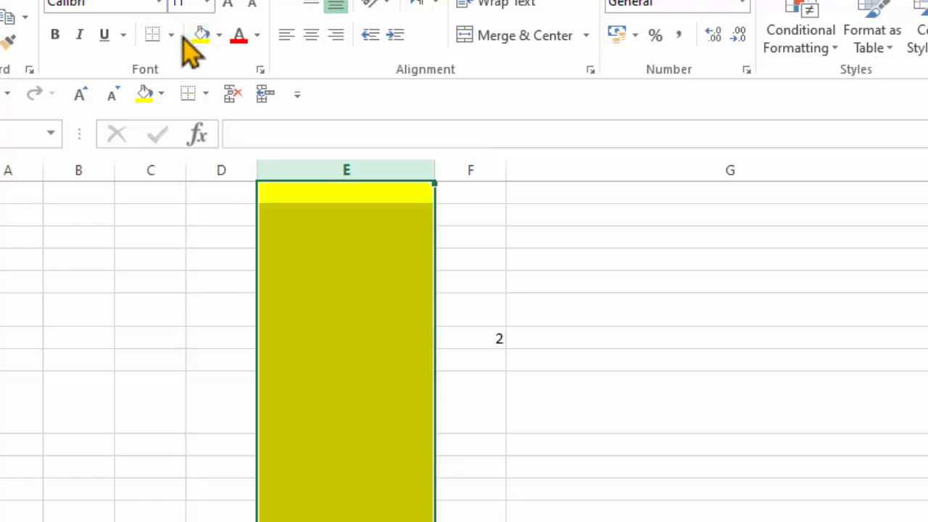
pyautogui.click(172, 35)
pyautogui.click(209, 225)
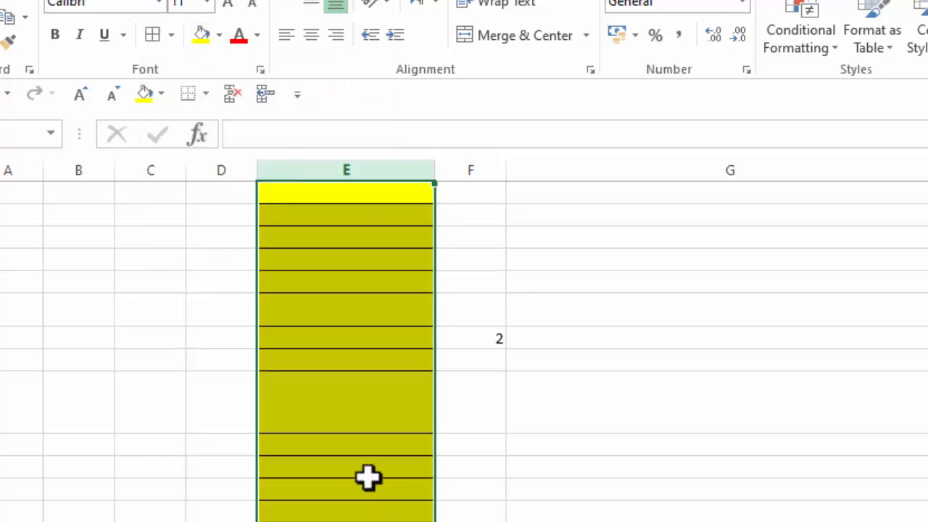
pyautogui.click(362, 416)
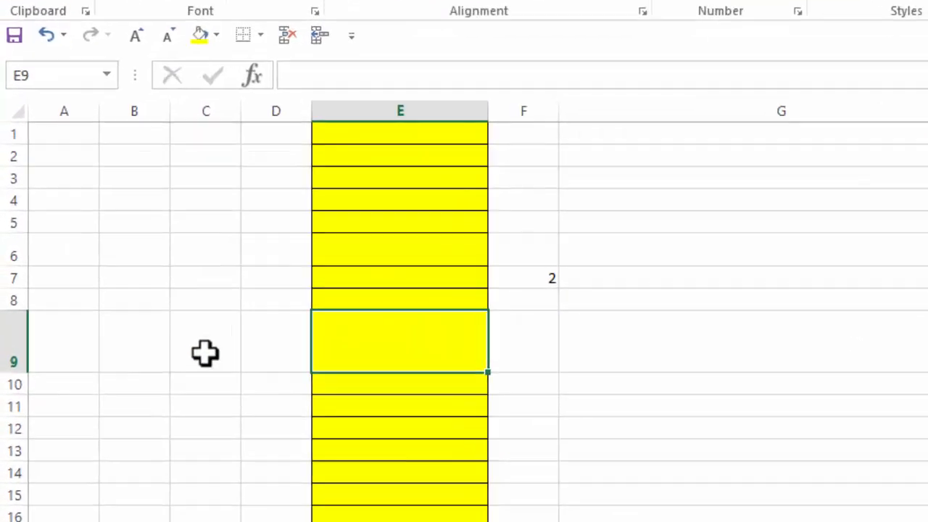
# Select the entire row 9 and the entire row 7 in turn, finishing on cell E18
pyautogui.click(10, 366)
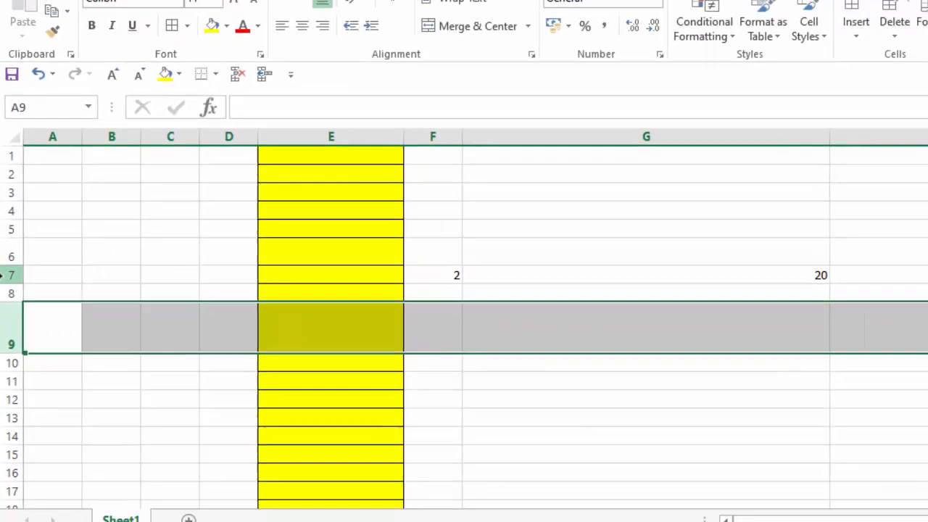
pyautogui.click(3, 280)
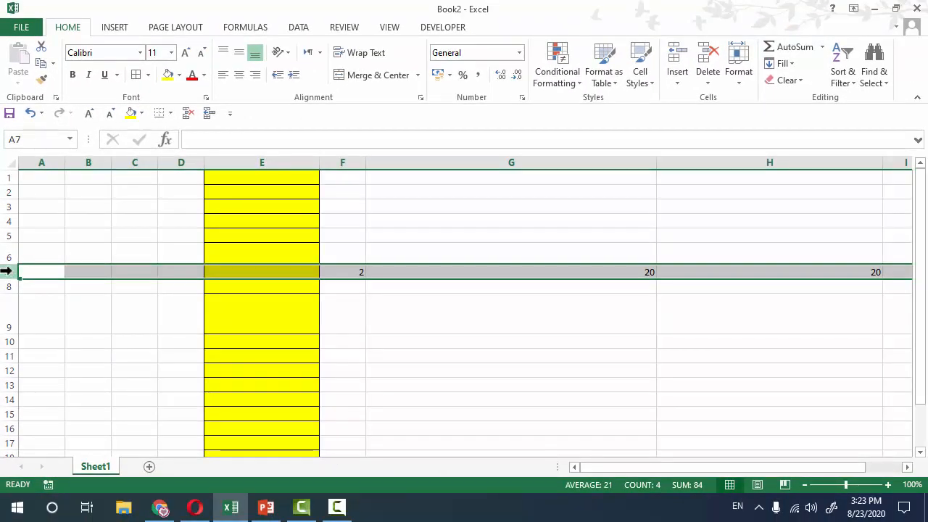
pyautogui.click(188, 312)
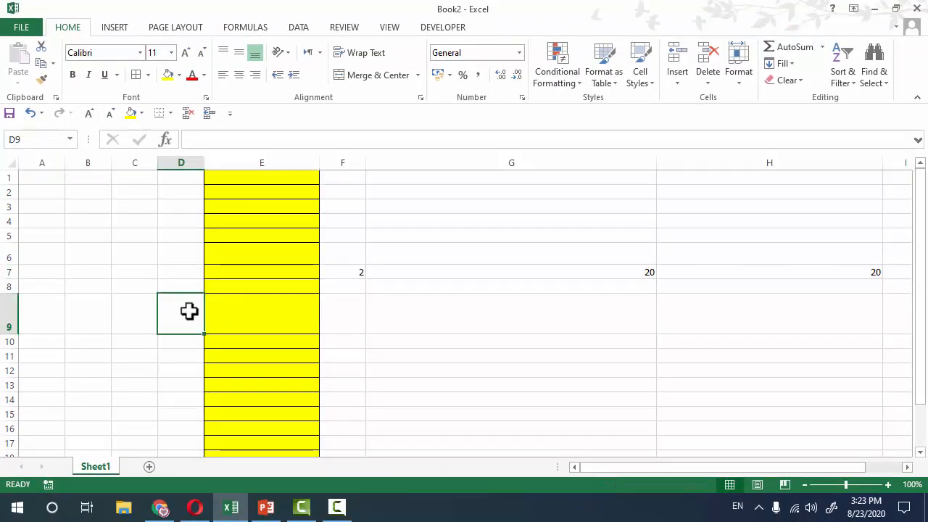
pyautogui.click(313, 450)
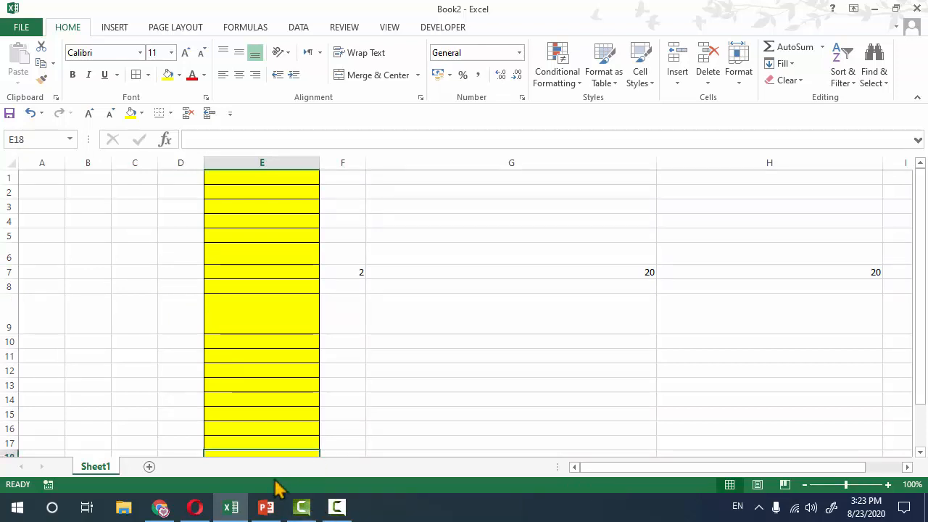
# View slide 6 on the fill corner pointer in the PowerPoint presentation and return to the Excel workbook
pyautogui.click(266, 507)
pyautogui.scroll(-1, 417, 355)
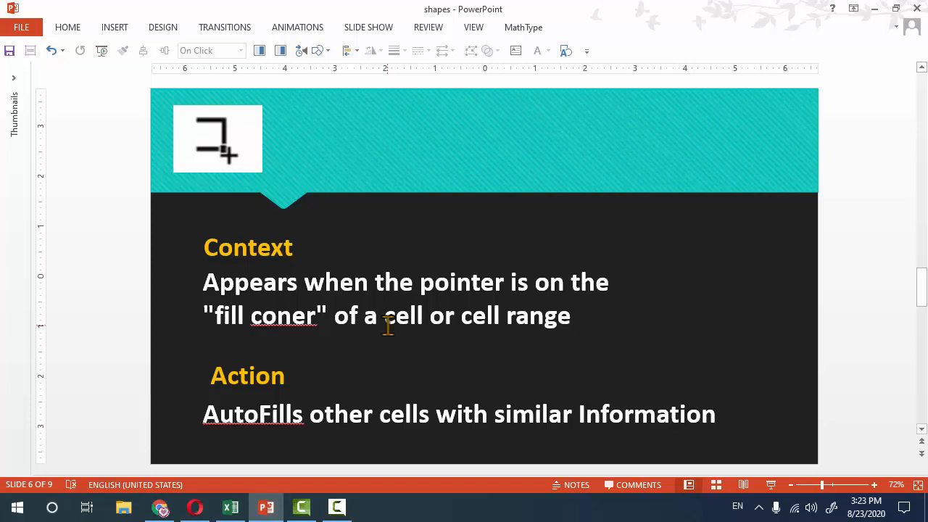
pyautogui.click(230, 507)
pyautogui.click(464, 221)
pyautogui.click(284, 239)
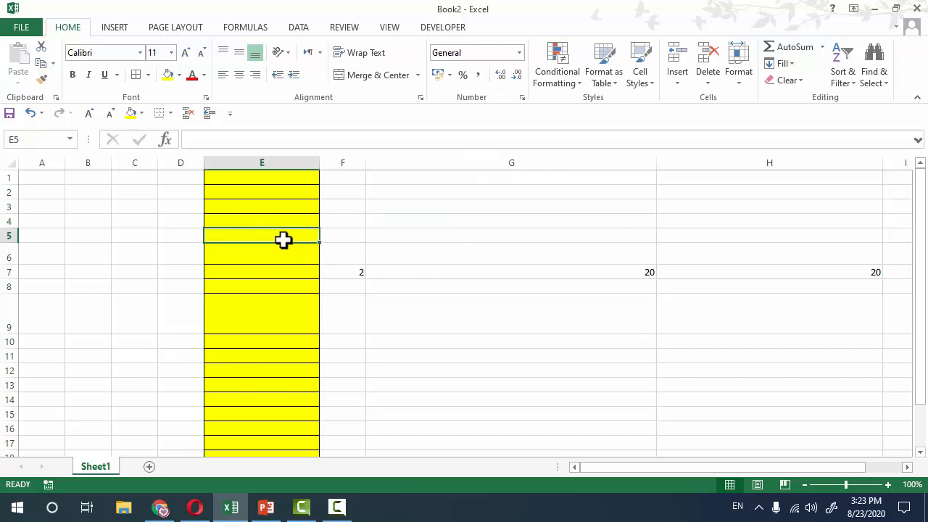
# Enter the text "MS Education" in cell E4 and reselect that cell
pyautogui.scroll(4, 239, 233)
pyautogui.click(287, 247)
pyautogui.scroll(2, 288, 249)
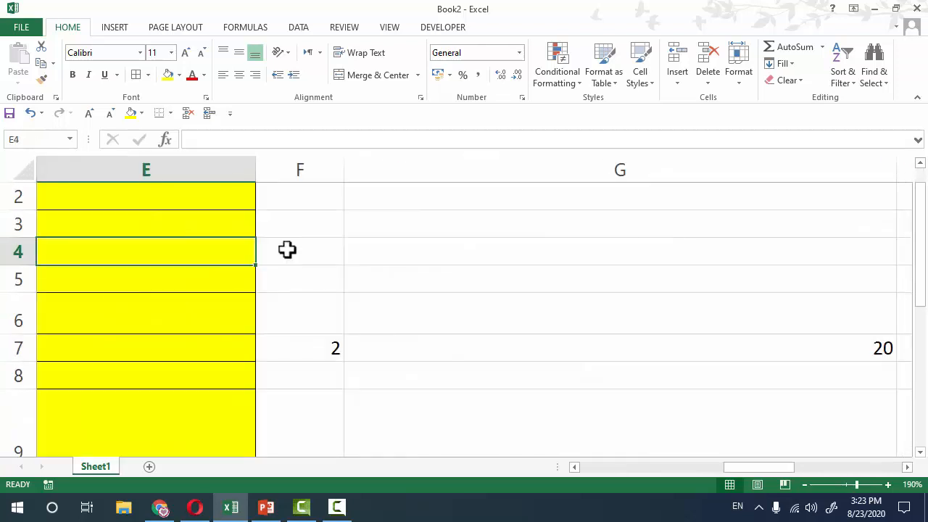
pyautogui.moveTo(725, 468); pyautogui.dragTo(583, 473)
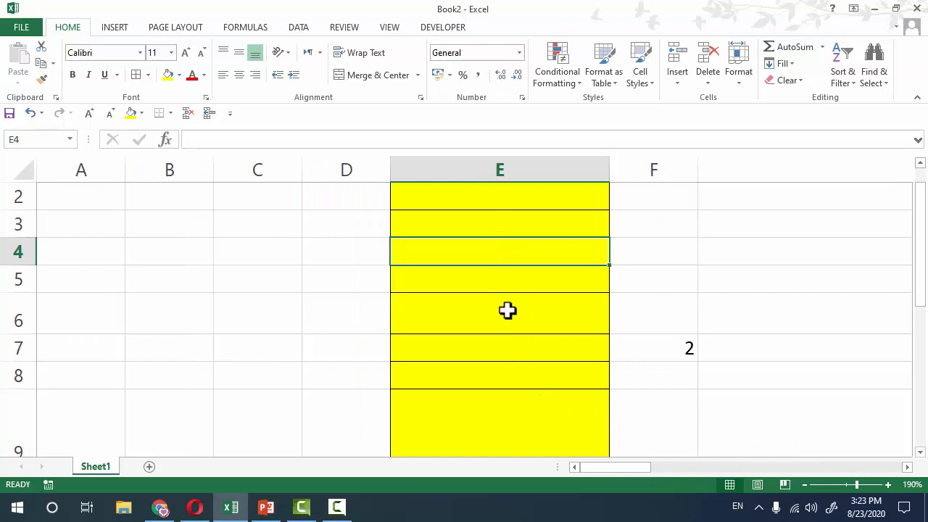
pyautogui.write('MS Education')
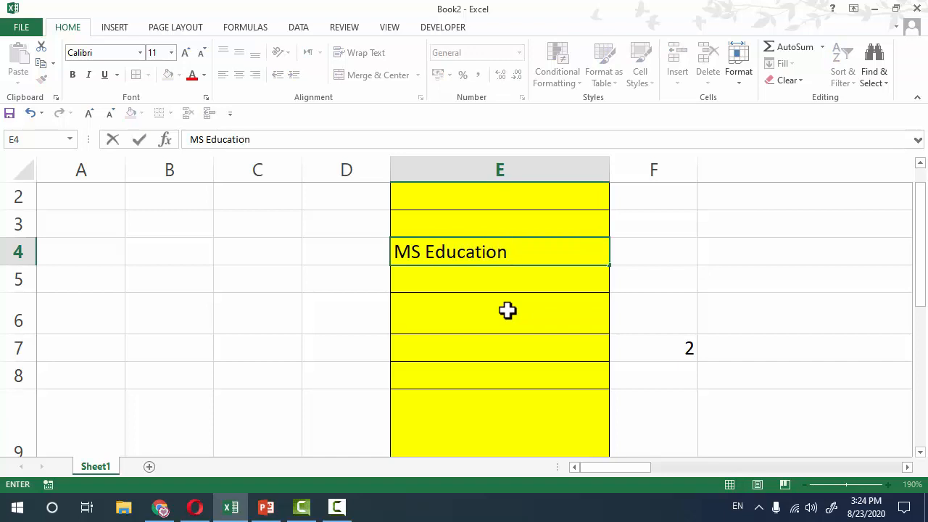
pyautogui.press('Return')
pyautogui.click(512, 247)
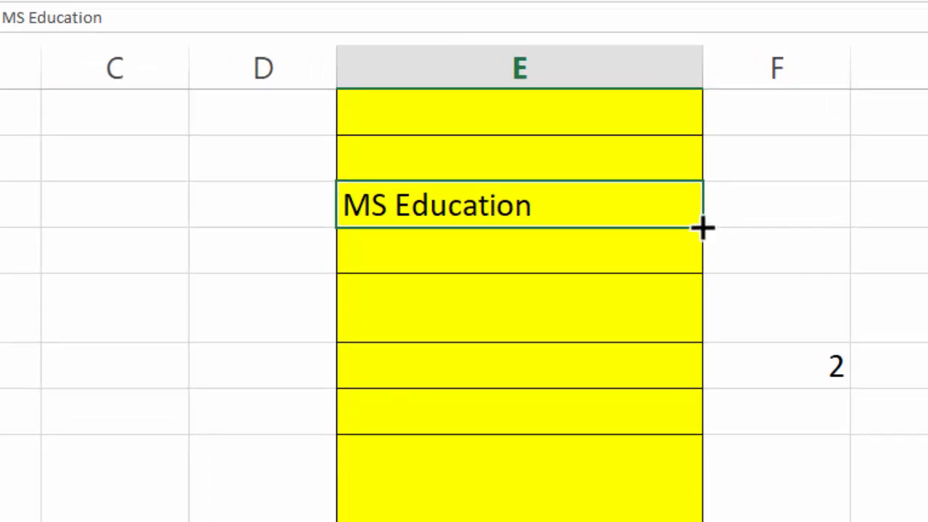
# AutoFill the text from cell E4 down through cell E8
pyautogui.moveTo(704, 226); pyautogui.dragTo(703, 259)
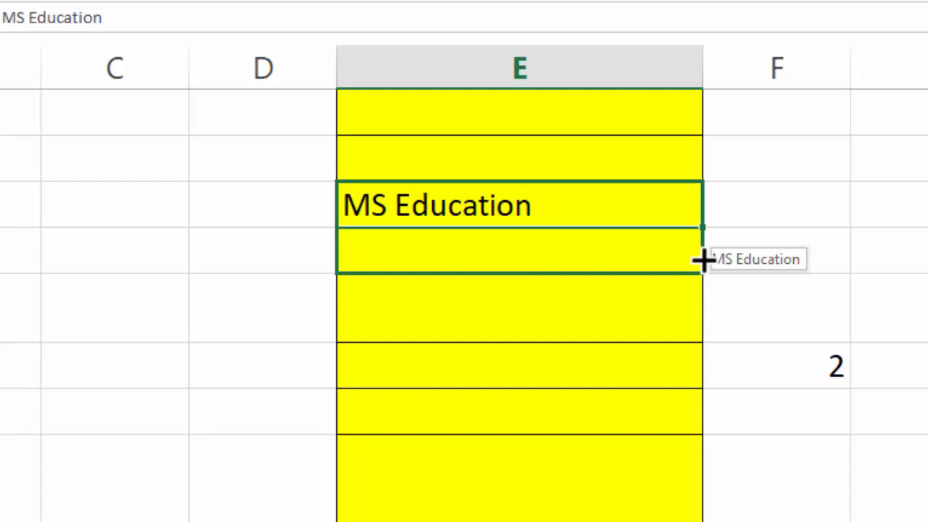
pyautogui.moveTo(703, 260); pyautogui.dragTo(703, 326)
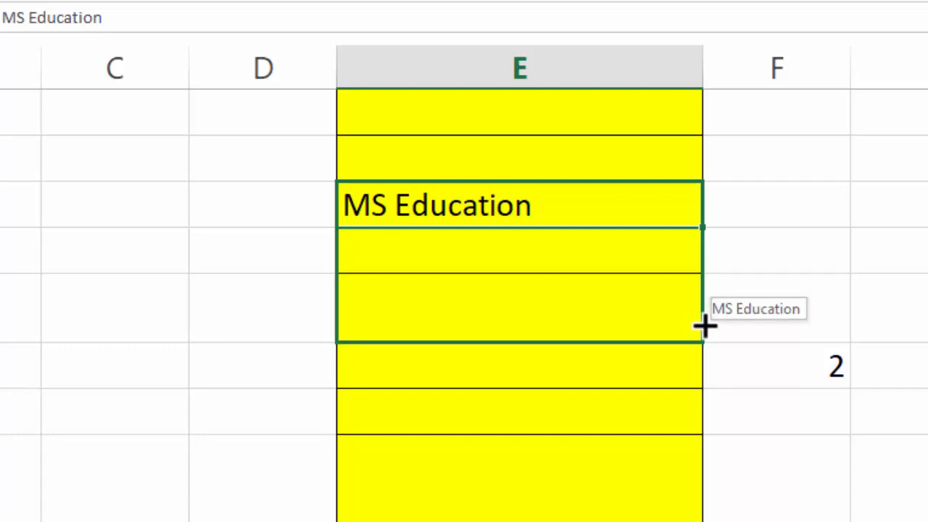
pyautogui.moveTo(703, 326); pyautogui.dragTo(711, 423)
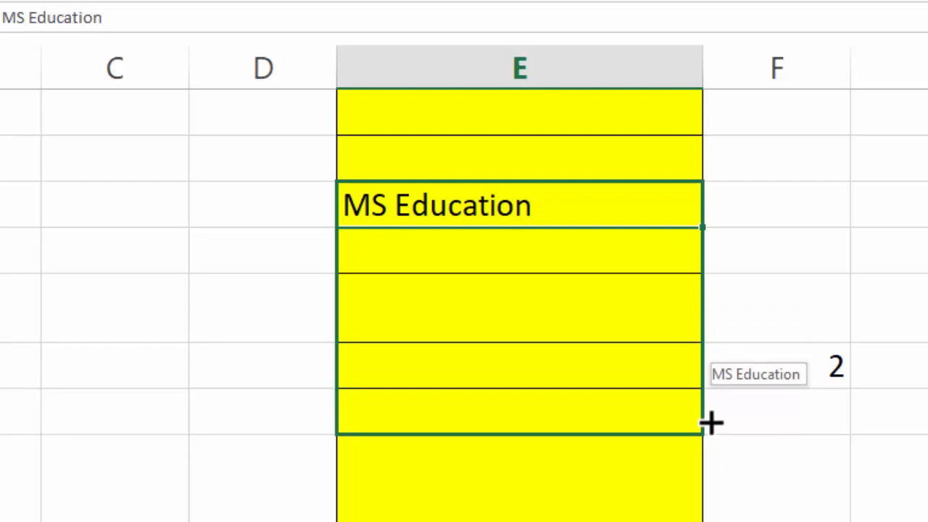
pyautogui.moveTo(711, 423); pyautogui.dragTo(710, 423)
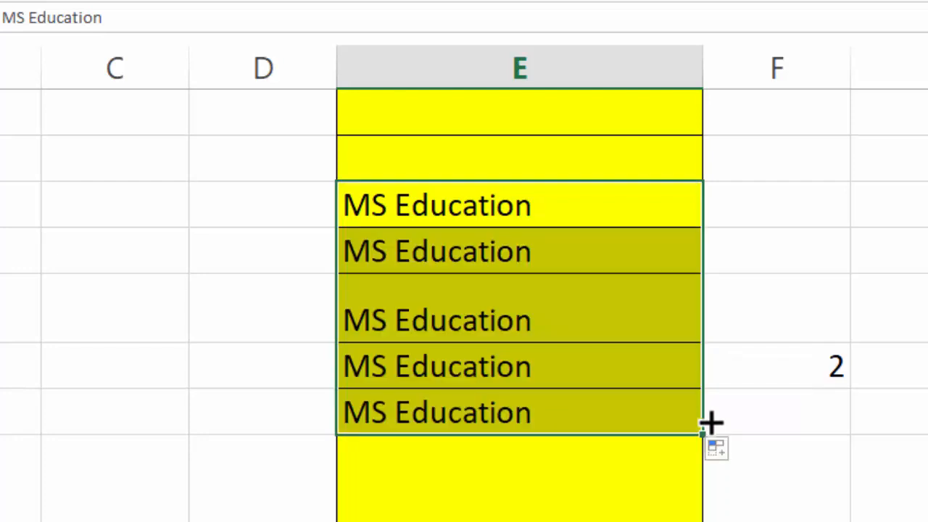
# Select the cells from E4 to E8 to compare the original entry with the filled copies
pyautogui.click(499, 205)
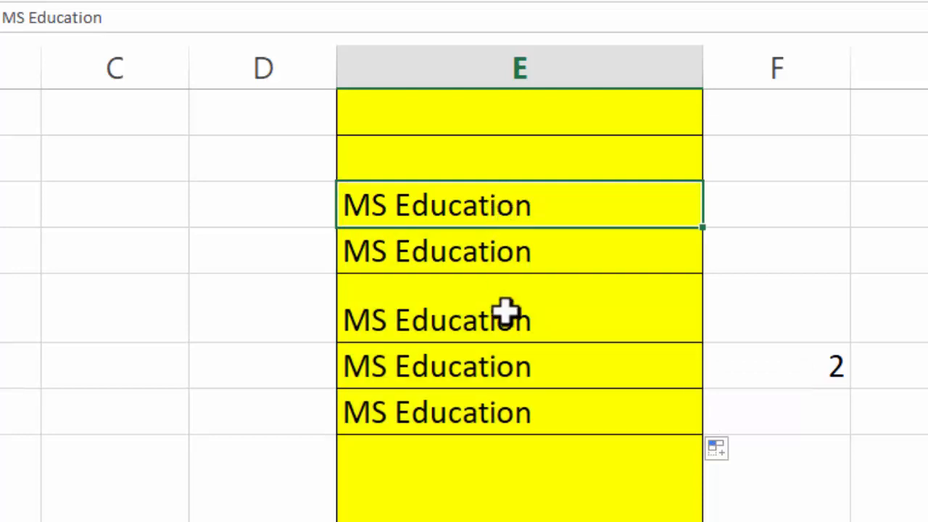
pyautogui.moveTo(500, 251); pyautogui.dragTo(524, 413)
pyautogui.click(491, 256)
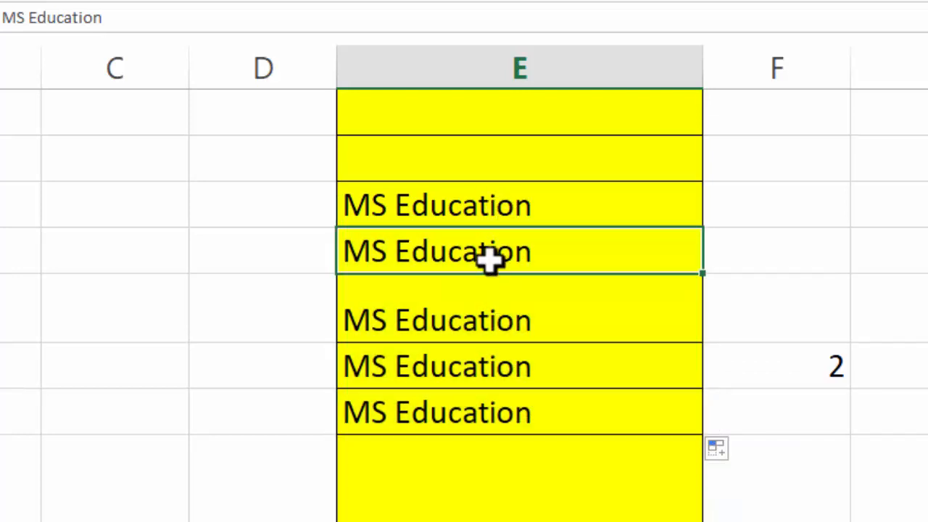
pyautogui.click(500, 205)
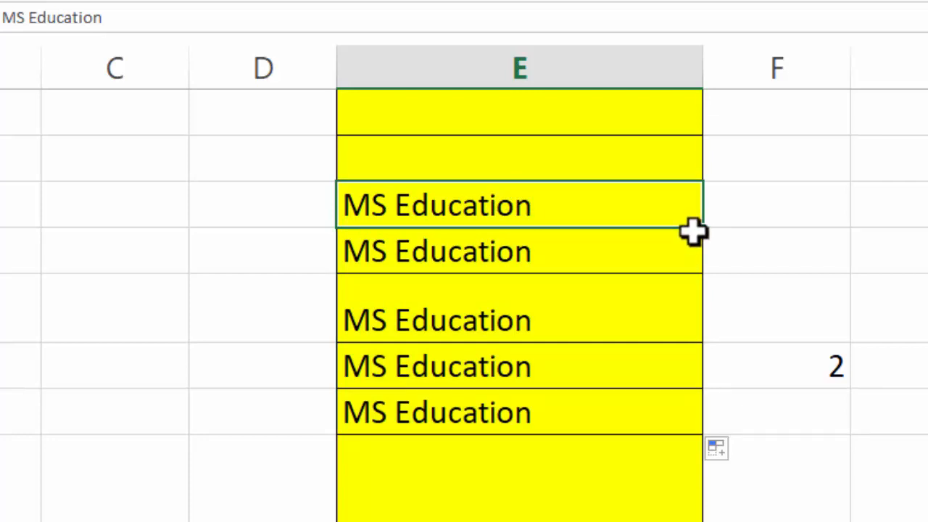
pyautogui.click(649, 253)
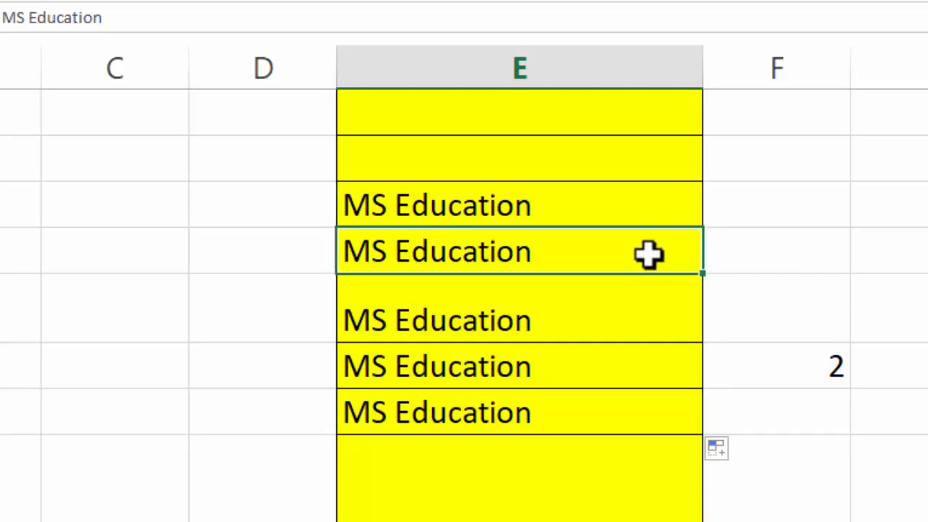
pyautogui.scroll(-1, 648, 254)
pyautogui.scroll(1, 638, 257)
# AutoFill the text from cell E4 across row 4 into cells F4 and G4
pyautogui.click(556, 212)
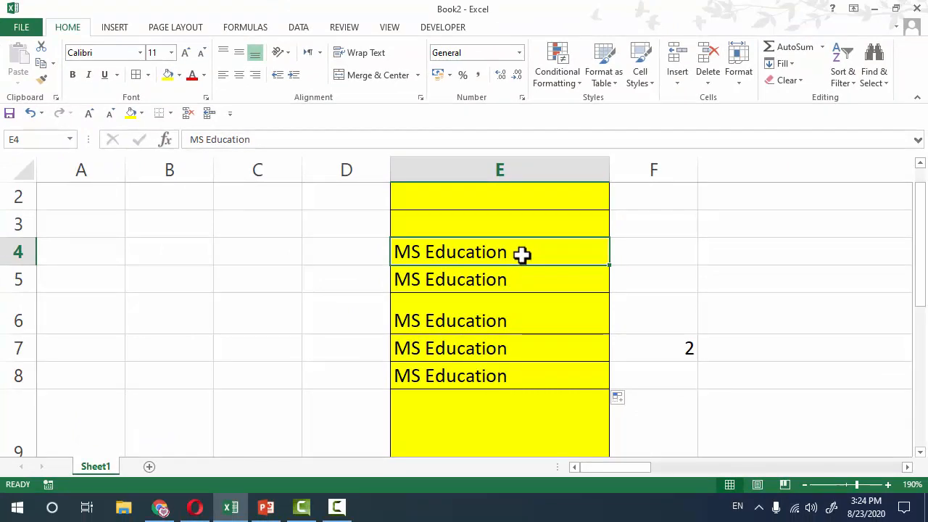
pyautogui.moveTo(611, 267); pyautogui.dragTo(704, 290)
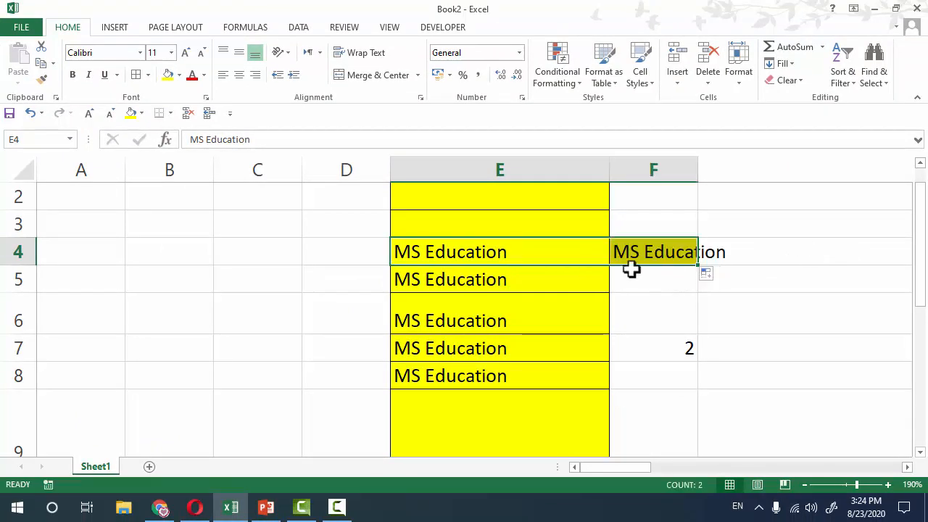
pyautogui.scroll(-1, 630, 268)
pyautogui.scroll(-3, 631, 269)
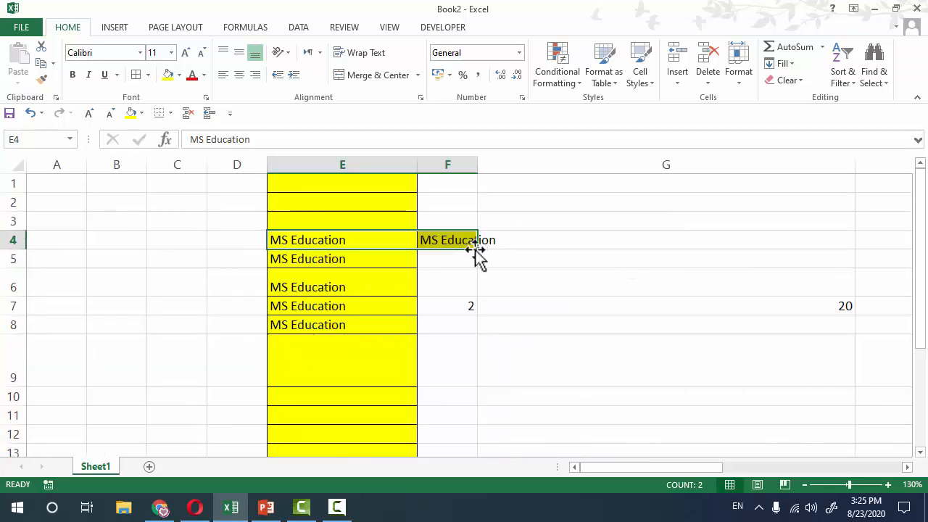
pyautogui.moveTo(477, 249); pyautogui.dragTo(834, 239)
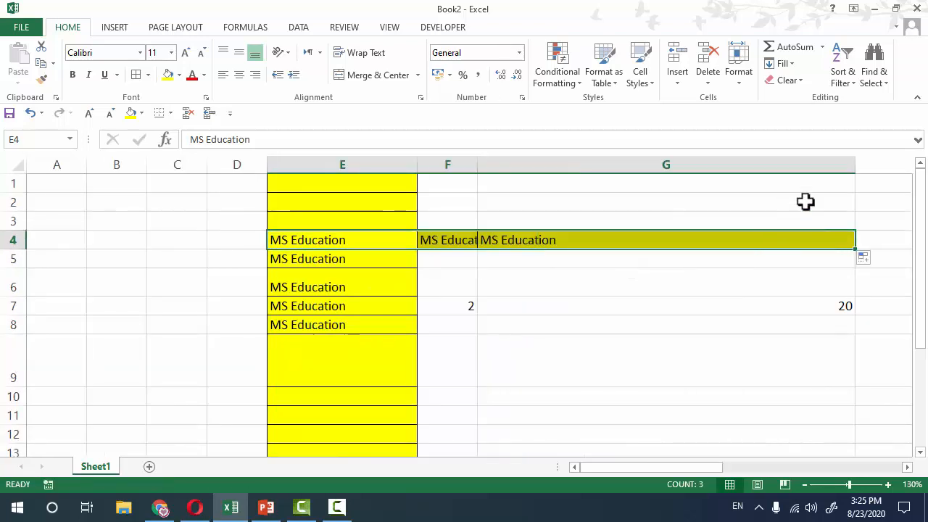
# AutoFit the width of column G to its contents and select cell G4
pyautogui.doubleClick(852, 163)
pyautogui.click(589, 261)
pyautogui.click(539, 244)
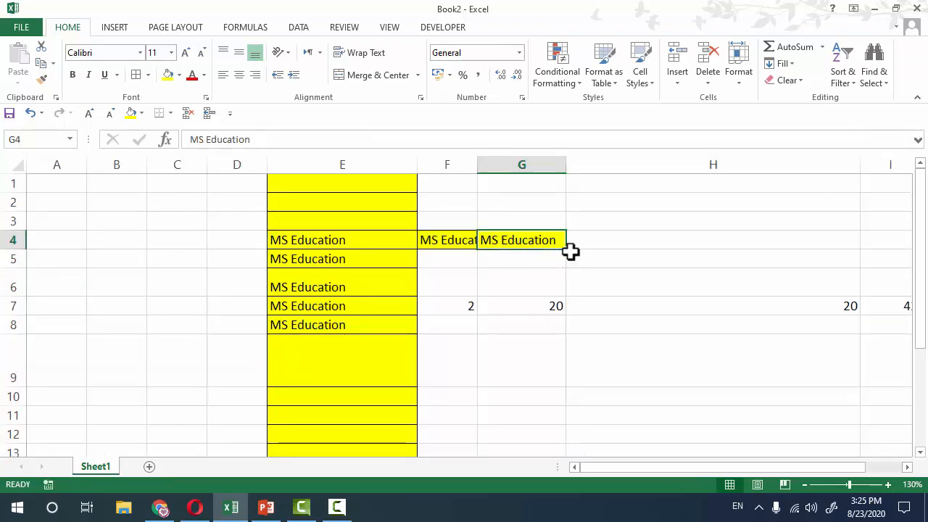
# AutoFill cell G4 into H4 and AutoFit the widths of columns H and F
pyautogui.moveTo(565, 250); pyautogui.dragTo(826, 251)
pyautogui.doubleClick(862, 164)
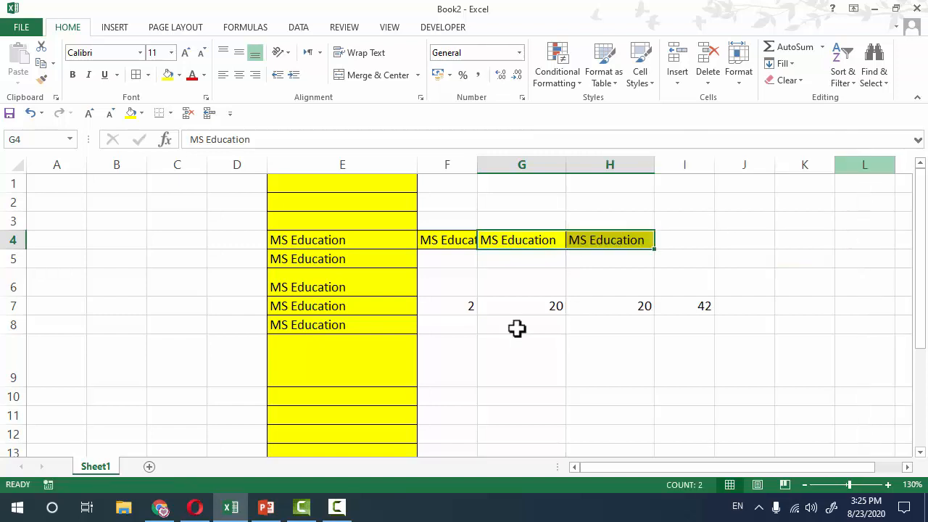
pyautogui.click(424, 245)
pyautogui.doubleClick(477, 165)
pyautogui.click(814, 363)
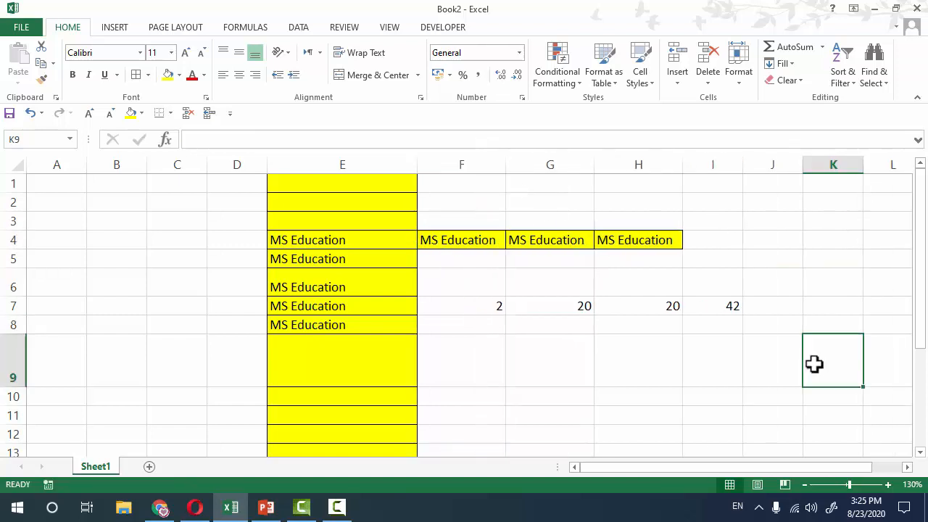
# AutoFill the text from cell H4 across row 4 through cell K4
pyautogui.click(654, 247)
pyautogui.moveTo(683, 248); pyautogui.dragTo(884, 251)
pyautogui.click(712, 325)
# AutoFill cell E4 backwards across row 4 to A4 and AutoFit the widths of columns A to D
pyautogui.click(377, 238)
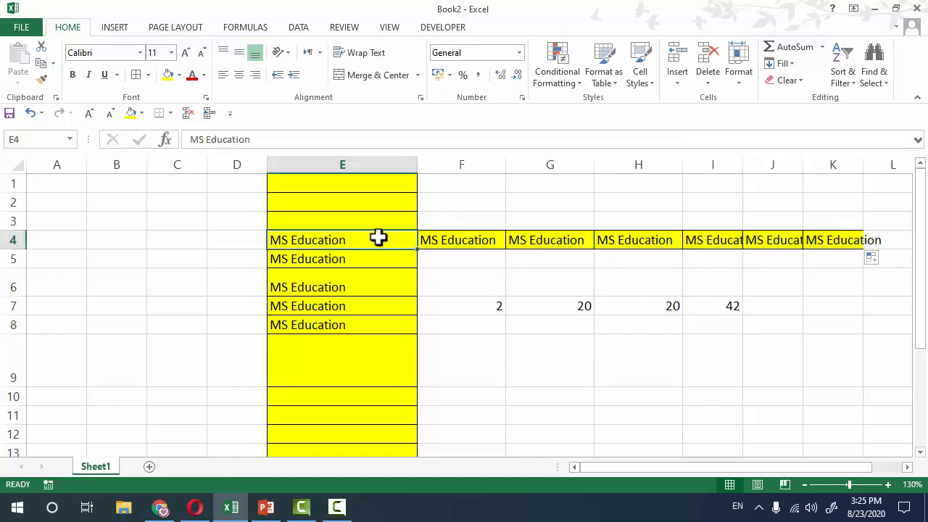
pyautogui.moveTo(419, 249); pyautogui.dragTo(37, 245)
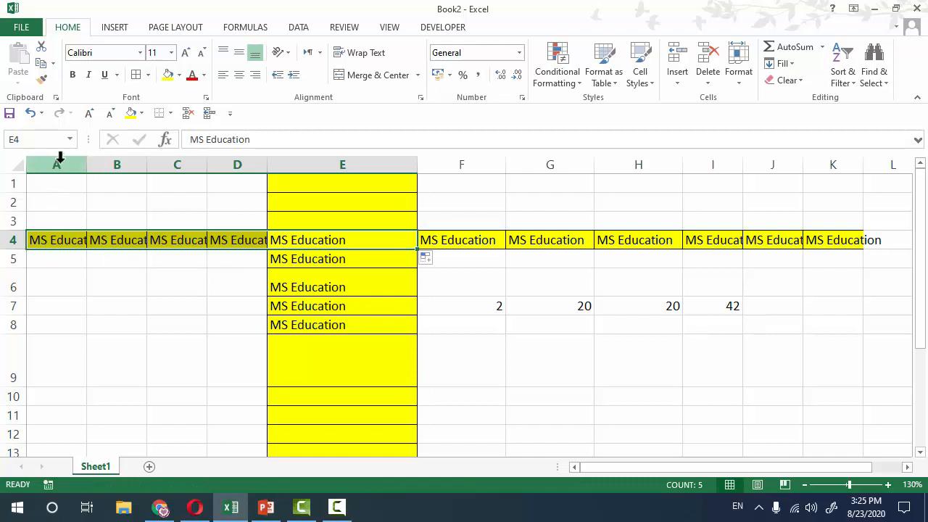
pyautogui.moveTo(58, 160); pyautogui.dragTo(262, 153)
pyautogui.doubleClick(265, 158)
pyautogui.click(332, 255)
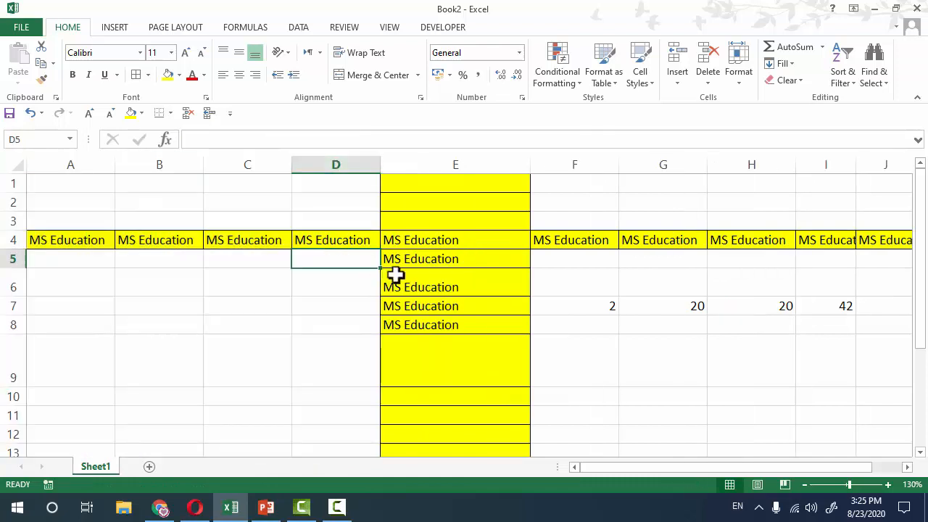
# AutoFill the text from cell E4 upwards through cell E1
pyautogui.click(467, 242)
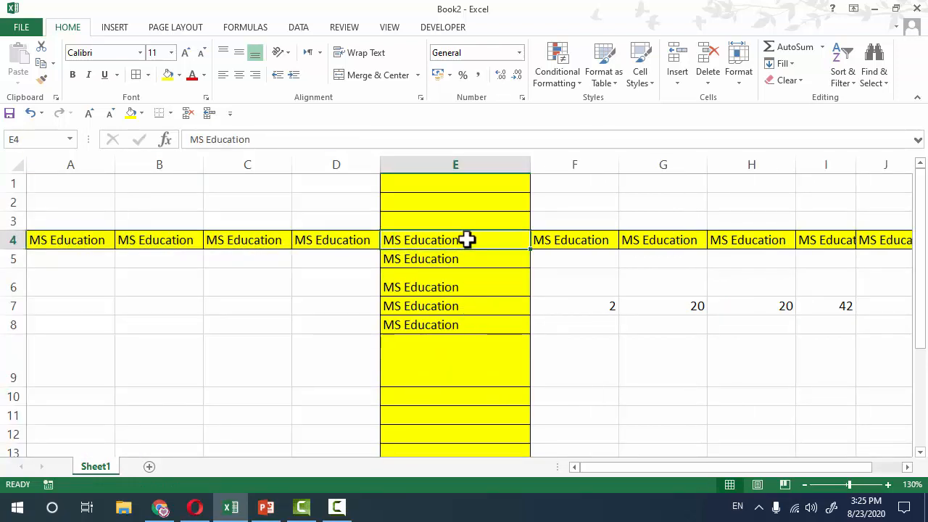
pyautogui.moveTo(532, 250); pyautogui.dragTo(513, 185)
pyautogui.click(551, 218)
pyautogui.click(552, 305)
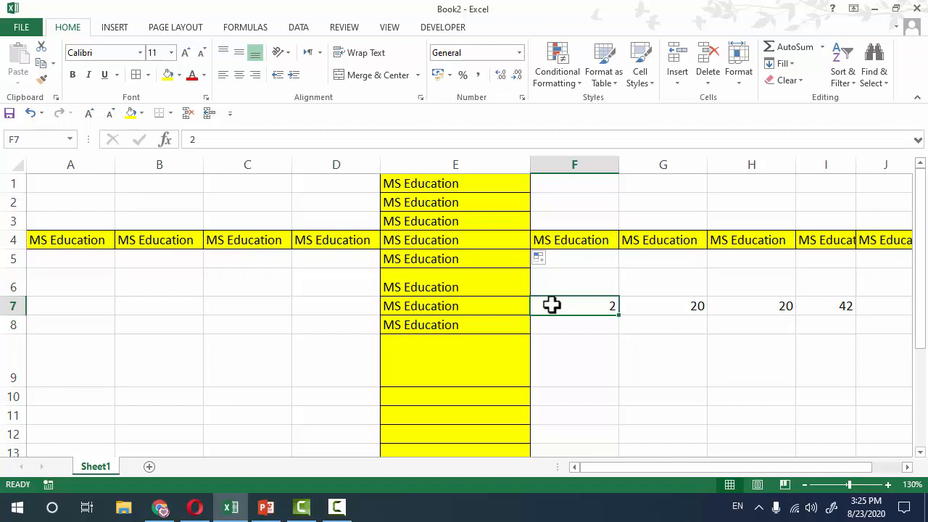
# Clear the contents of the whole data region around cell E5, from row 1 to row 8
pyautogui.click(396, 261)
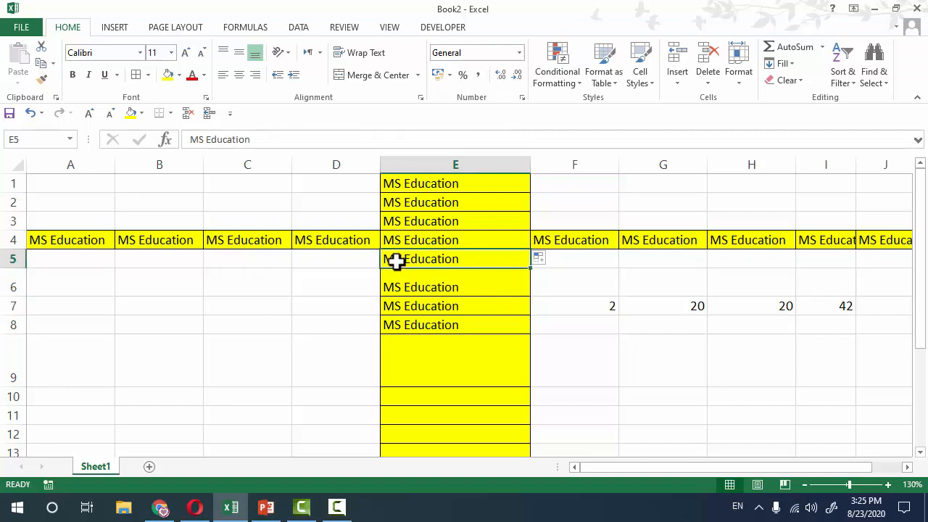
pyautogui.hotkey('ctrl', 'a')
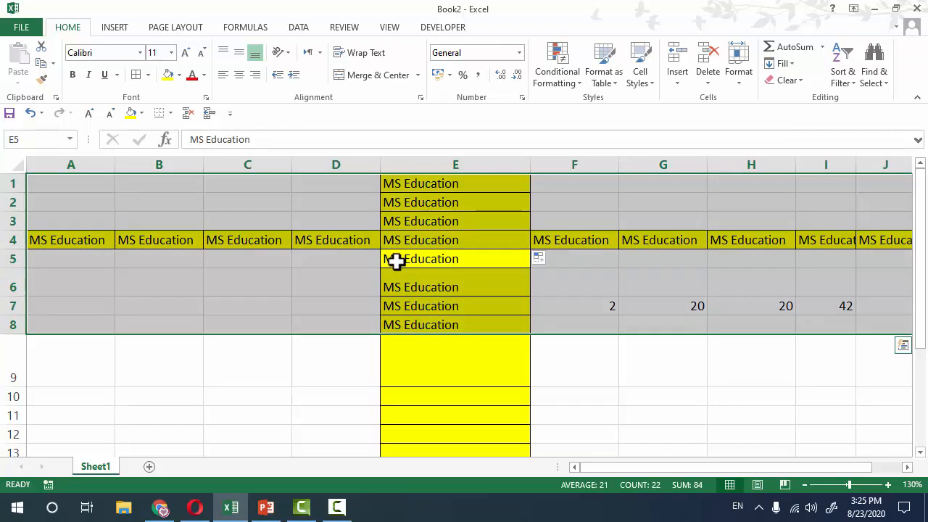
pyautogui.press('Delete')
pyautogui.click(308, 278)
# Enter 1 in cell C5 and 2 in cell C6
pyautogui.click(256, 254)
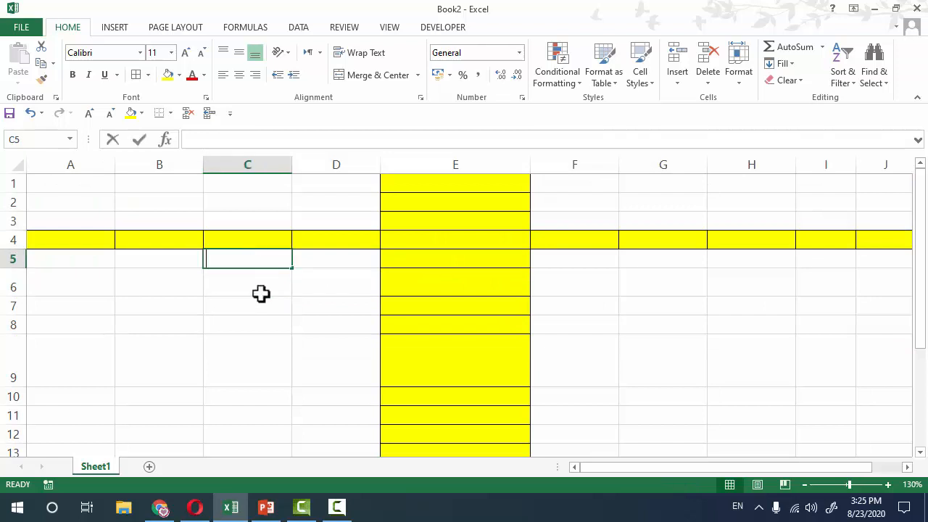
pyautogui.write('1')
pyautogui.press('Return')
pyautogui.write('2')
pyautogui.click(281, 356)
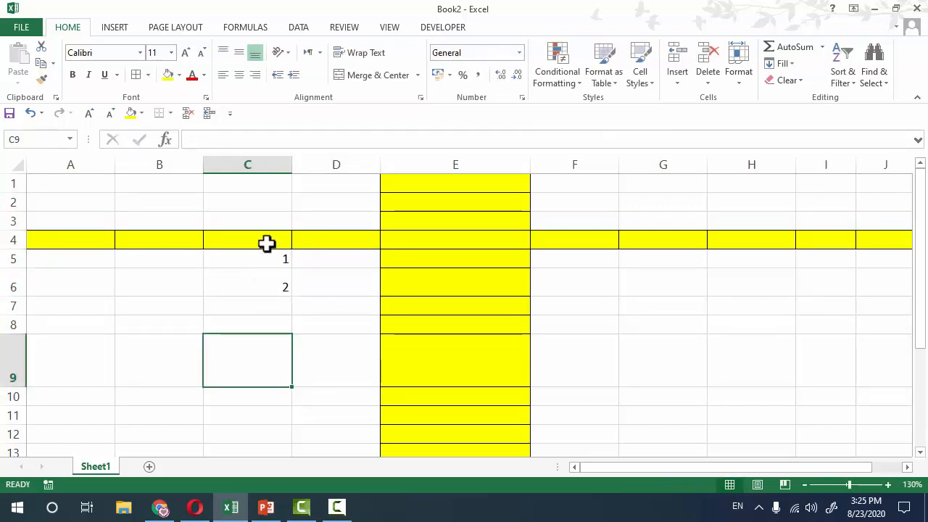
# Select C5:C6 and AutoFill the number series down column C to cell C11
pyautogui.moveTo(267, 258); pyautogui.dragTo(269, 276)
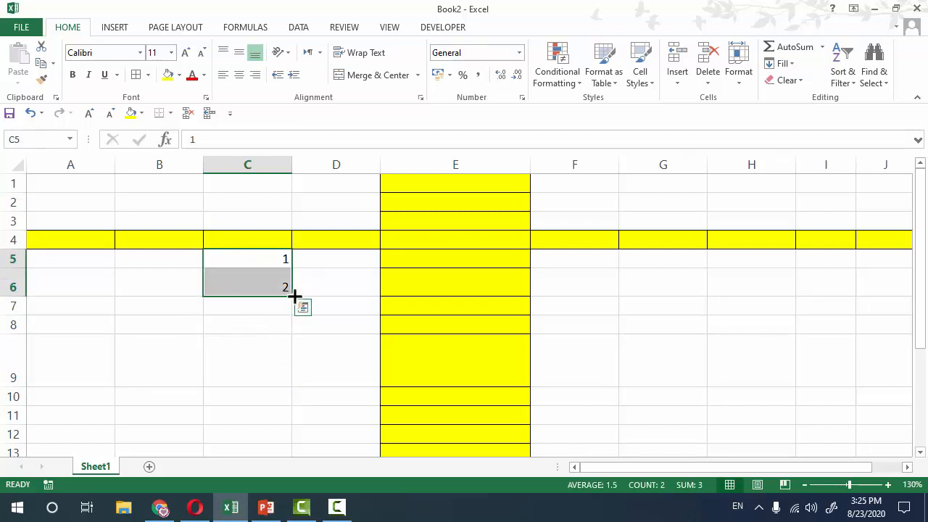
pyautogui.moveTo(293, 297); pyautogui.dragTo(293, 407)
pyautogui.moveTo(293, 433); pyautogui.dragTo(295, 434)
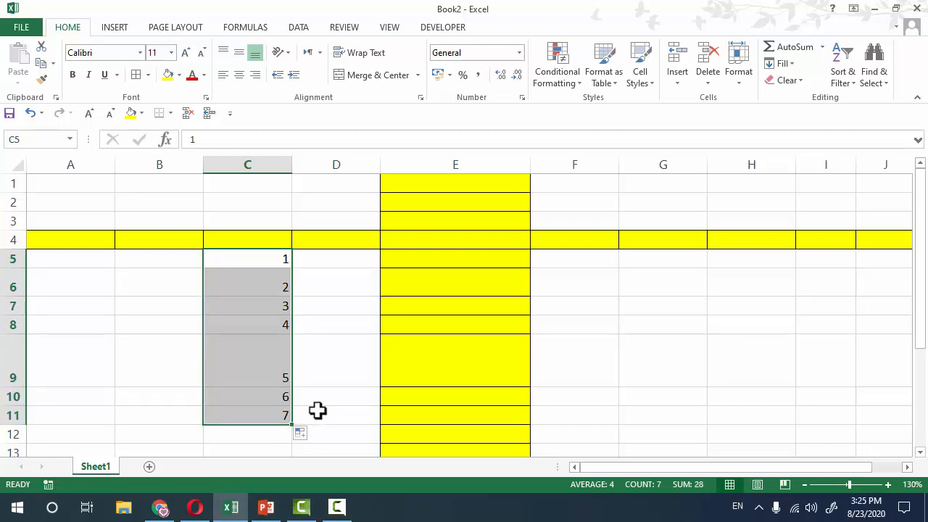
pyautogui.click(313, 287)
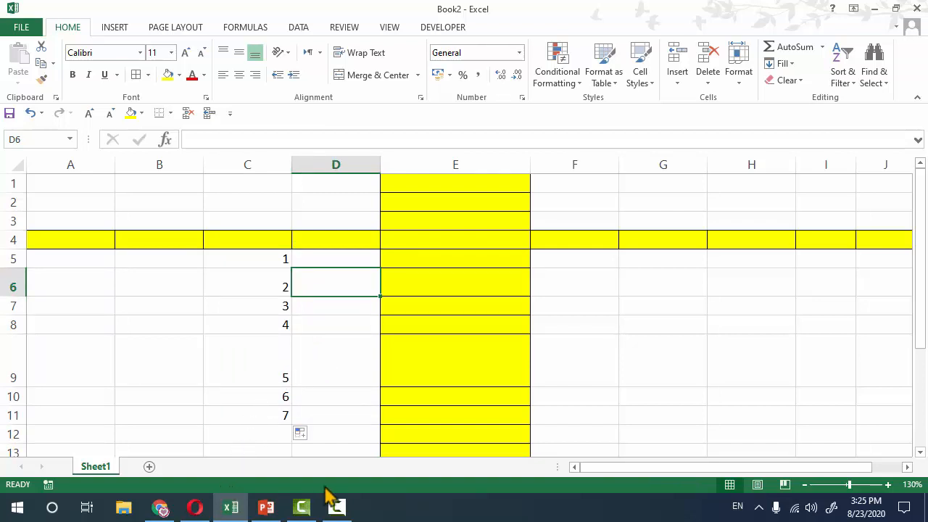
# Switch to the PowerPoint presentation and show slide 7 about the pointer for editing cell contents
pyautogui.click(268, 505)
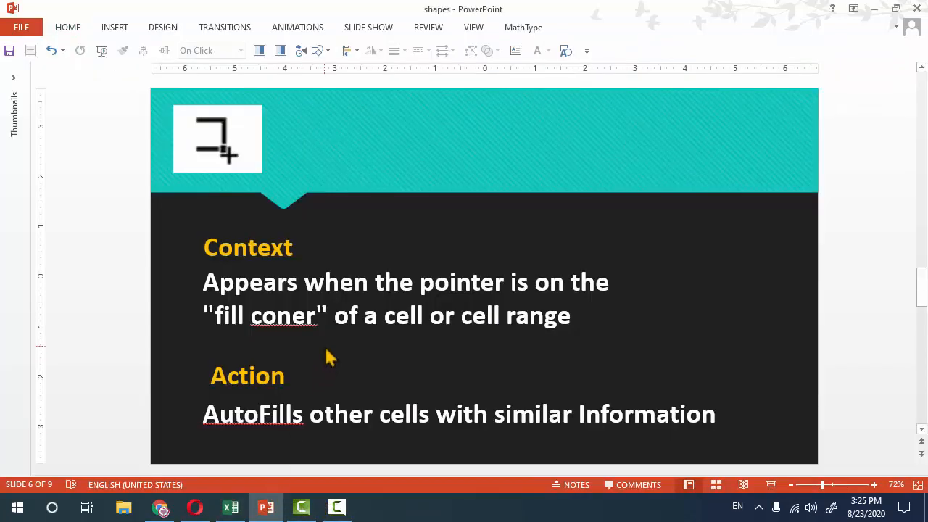
pyautogui.scroll(-3, 326, 356)
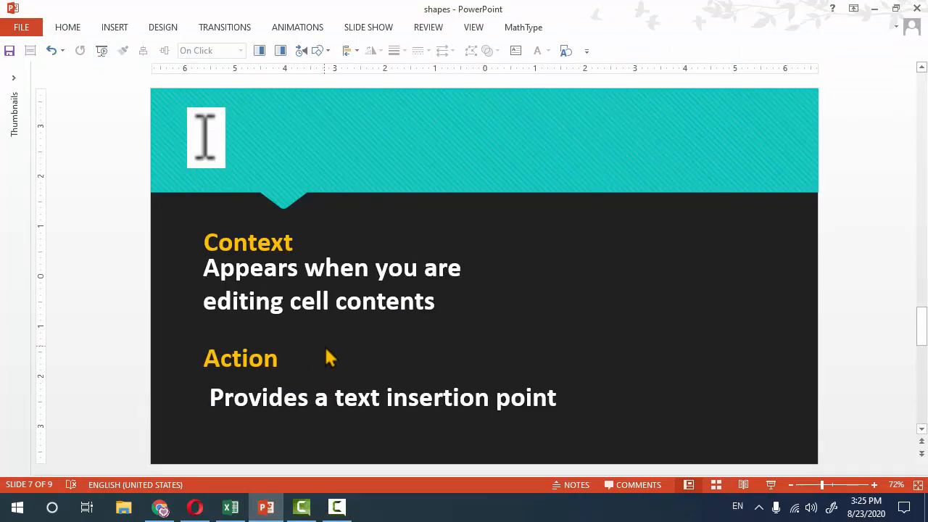
pyautogui.click(336, 507)
pyautogui.click(800, 427)
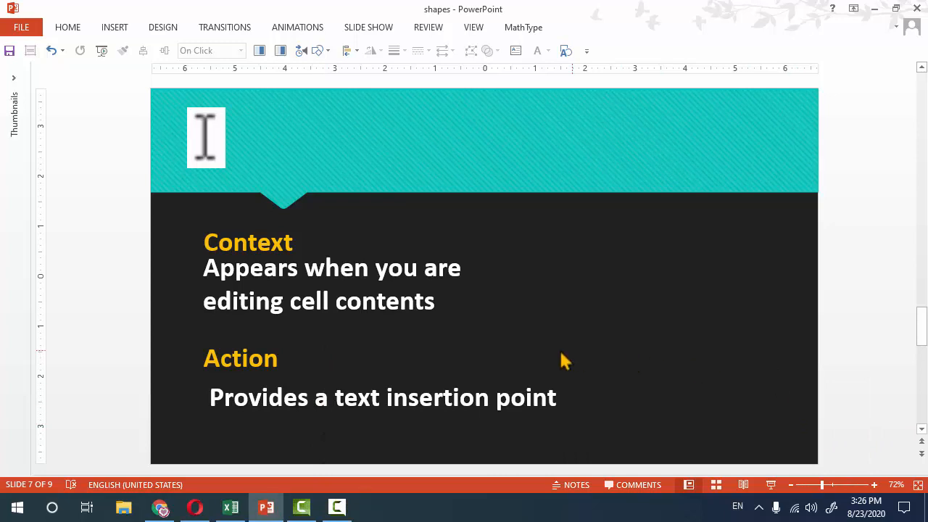
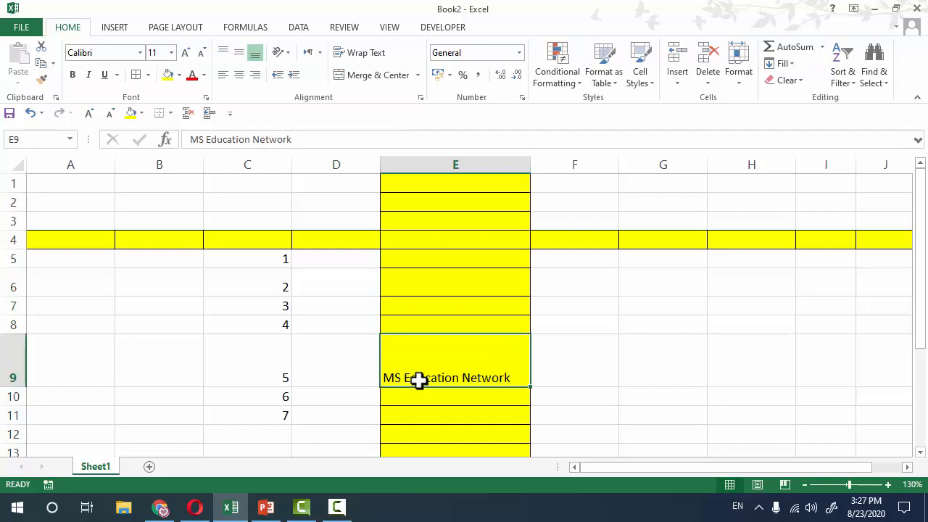
# Edit the text in cell E9, inserting an extra space and "sss" before "Network" and another "sss" before "Education"
pyautogui.scroll(2, 418, 379)
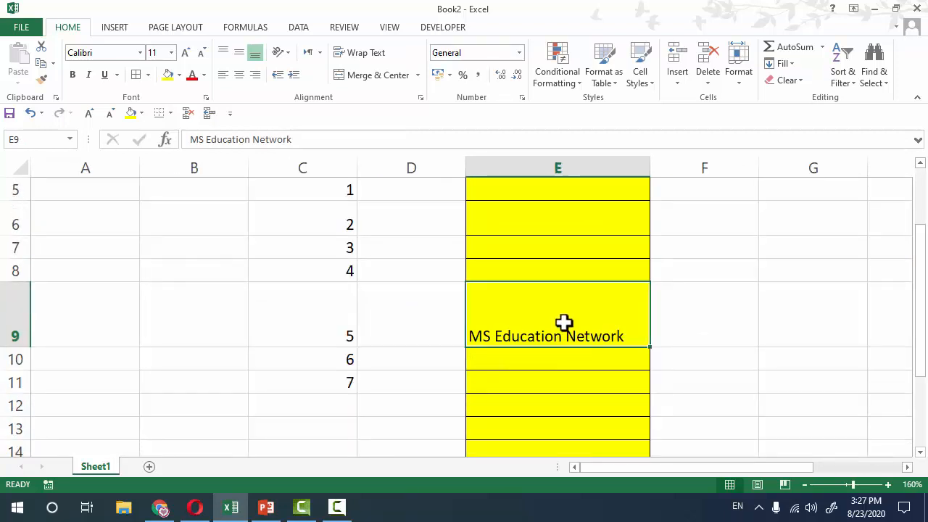
pyautogui.doubleClick(563, 324)
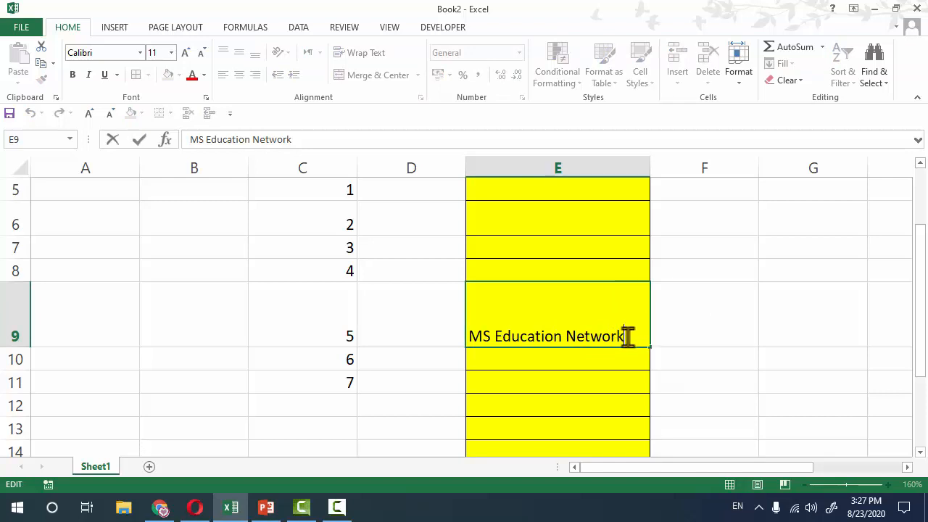
pyautogui.click(564, 336)
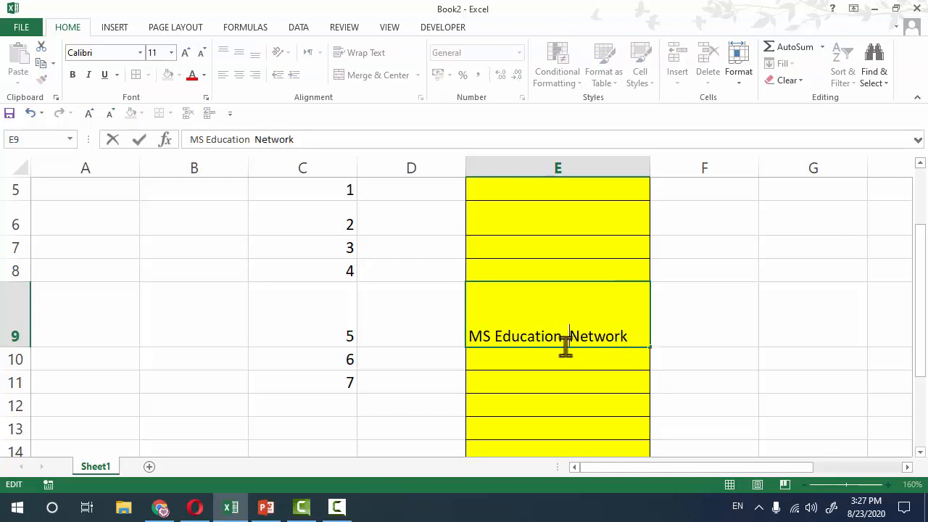
pyautogui.write('sss')
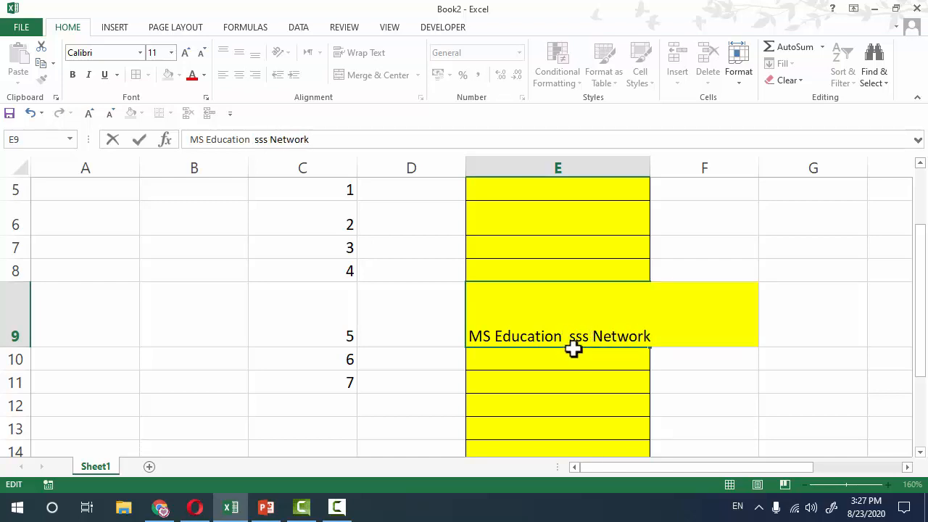
pyautogui.click(492, 337)
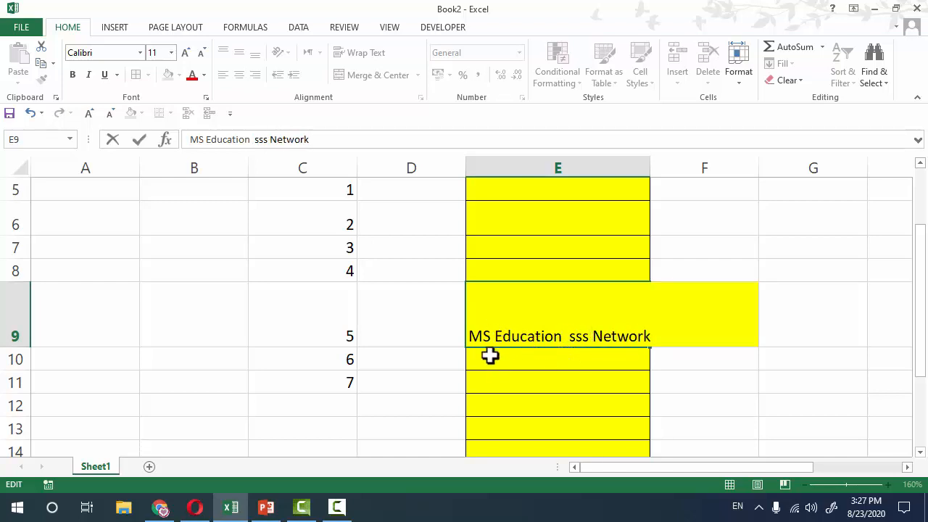
pyautogui.write('sss')
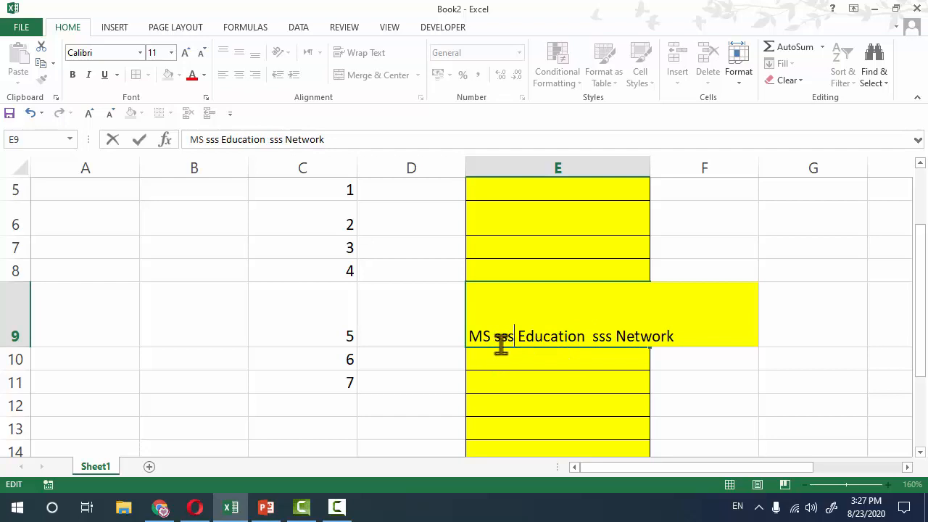
# Color the text after "MS" in cell E9 red and remove both "sss" insertions
pyautogui.moveTo(493, 338); pyautogui.dragTo(679, 335)
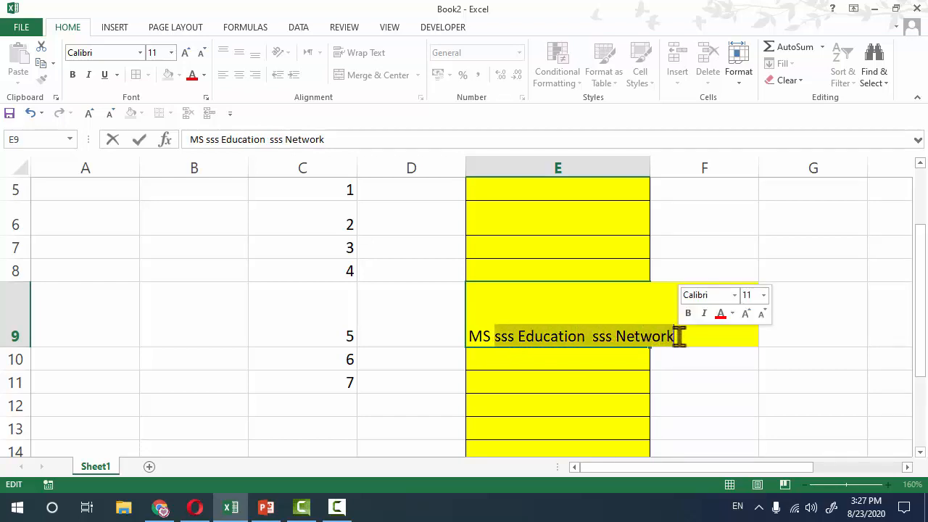
pyautogui.click(193, 75)
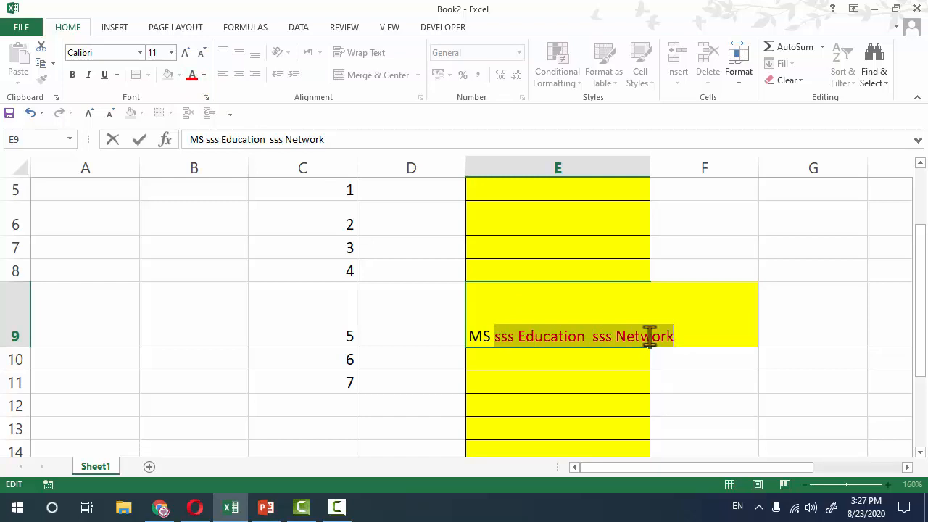
pyautogui.click(613, 337)
pyautogui.press('BackSpace')
pyautogui.press('BackSpace')
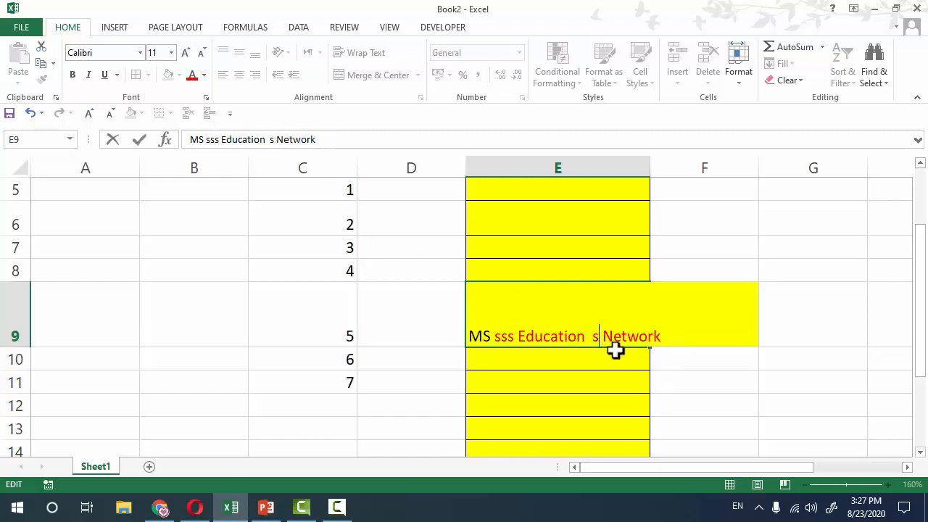
pyautogui.press('BackSpace')
pyautogui.click(514, 336)
pyautogui.press('BackSpace')
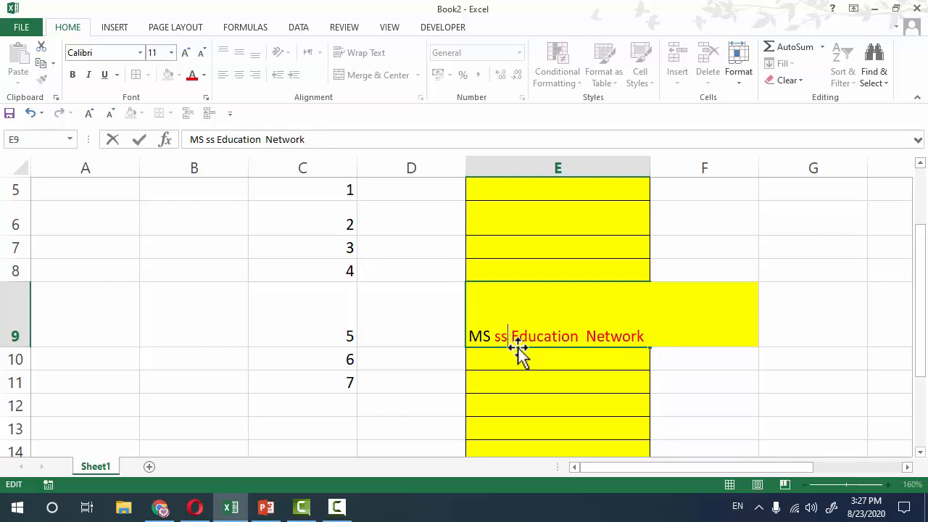
pyautogui.press('BackSpace')
pyautogui.press('BackSpace')
pyautogui.press('BackSpace')
pyautogui.press('Return')
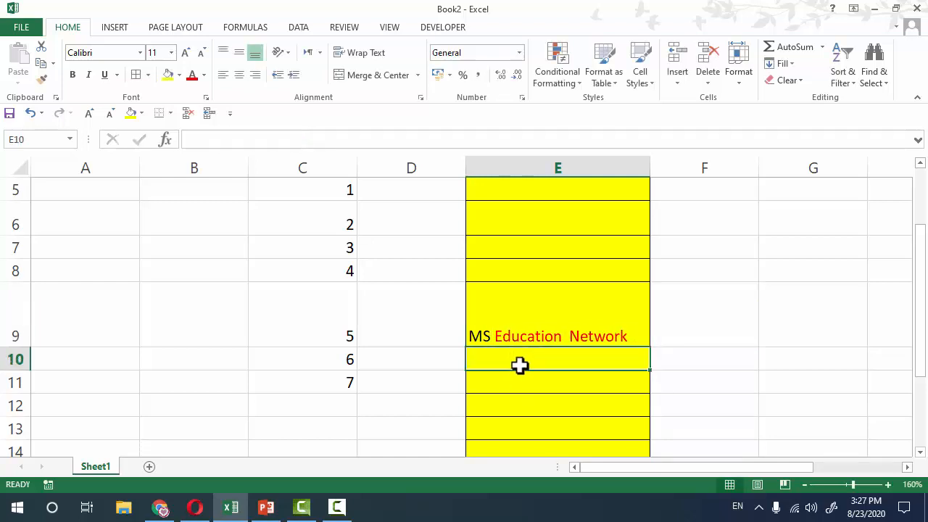
# Switch to the PowerPoint presentation and show slide 8 about the pointer for moving cells, graphics or objects
pyautogui.click(266, 507)
pyautogui.click(480, 317)
pyautogui.scroll(-2, 481, 321)
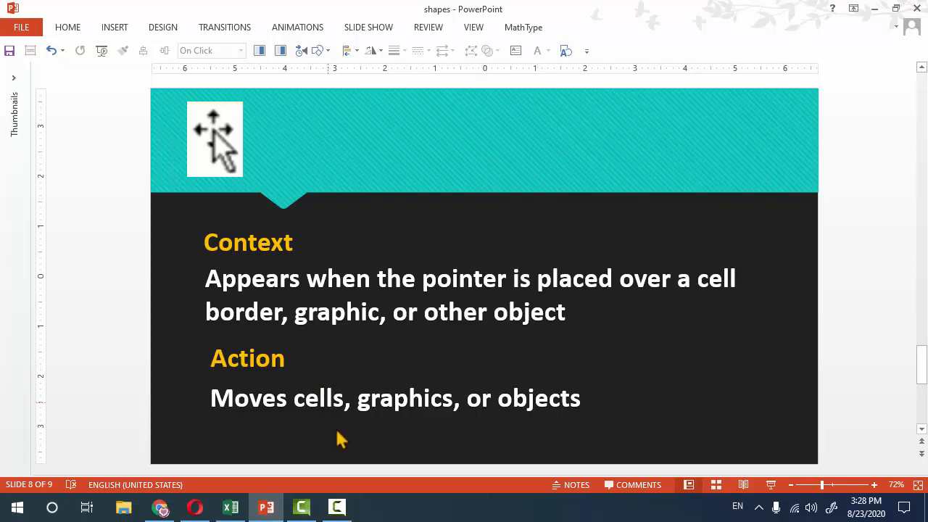
# Switch back to Excel and draw a heart shape about 0.61" high and wide across cells B9 and C9
pyautogui.click(230, 508)
pyautogui.click(240, 302)
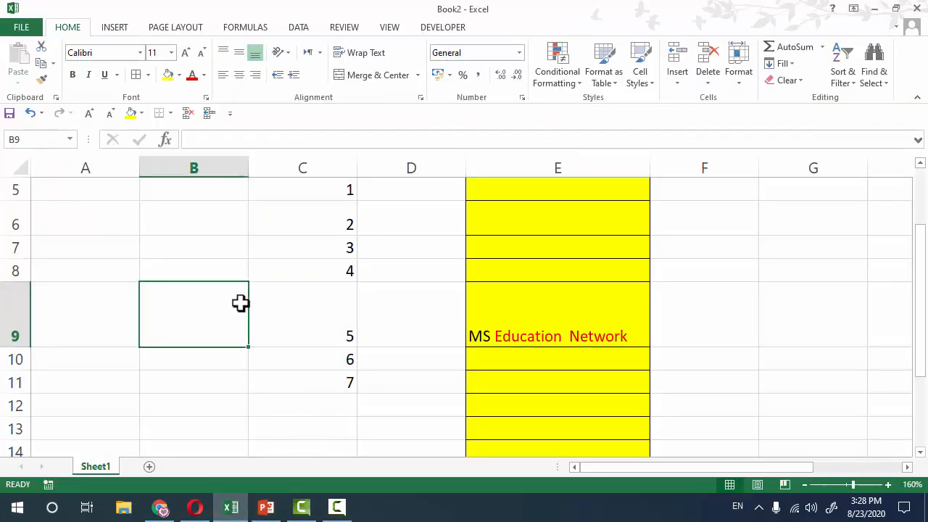
pyautogui.click(116, 31)
pyautogui.click(224, 52)
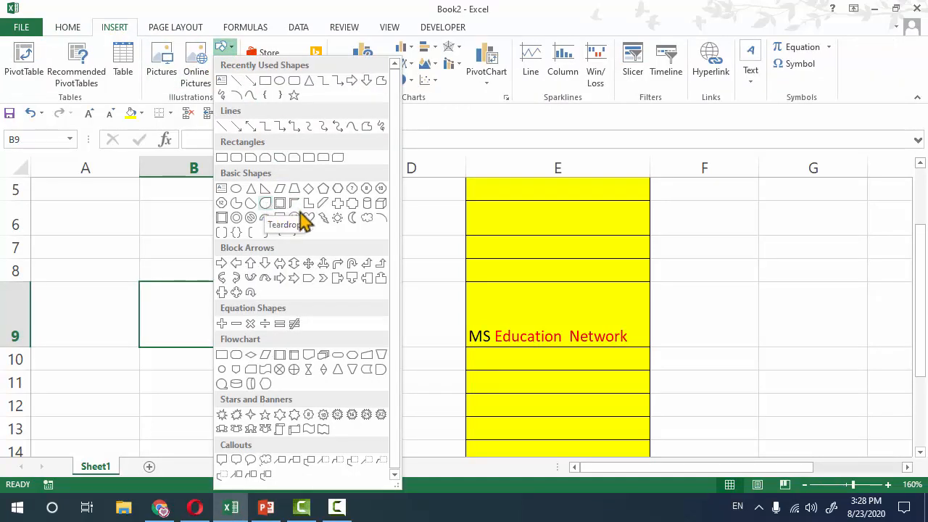
pyautogui.click(308, 218)
pyautogui.moveTo(333, 371); pyautogui.dragTo(327, 390)
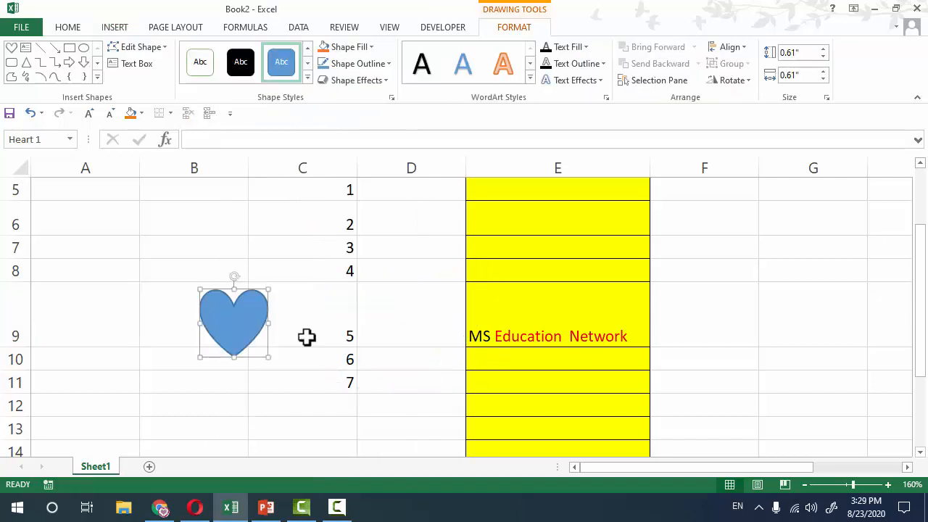
# Move the heart shape over cell D9 and back to column B, across rows 6 to 9
pyautogui.click(290, 337)
pyautogui.click(211, 335)
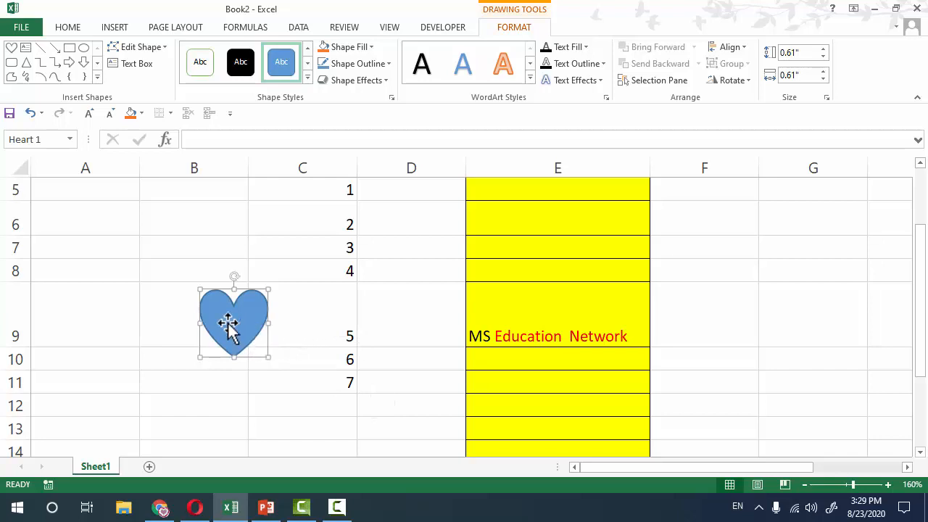
pyautogui.click(333, 509)
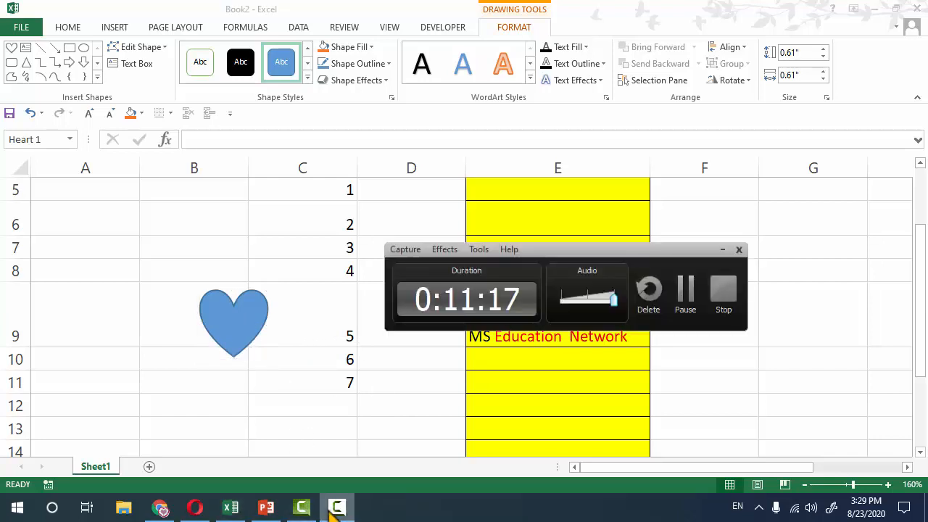
pyautogui.click(335, 509)
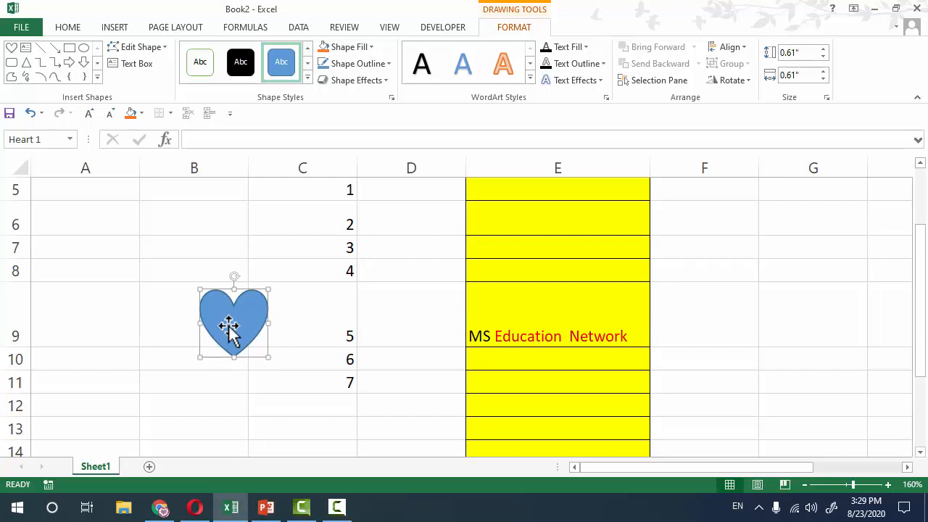
pyautogui.moveTo(229, 326); pyautogui.dragTo(399, 321)
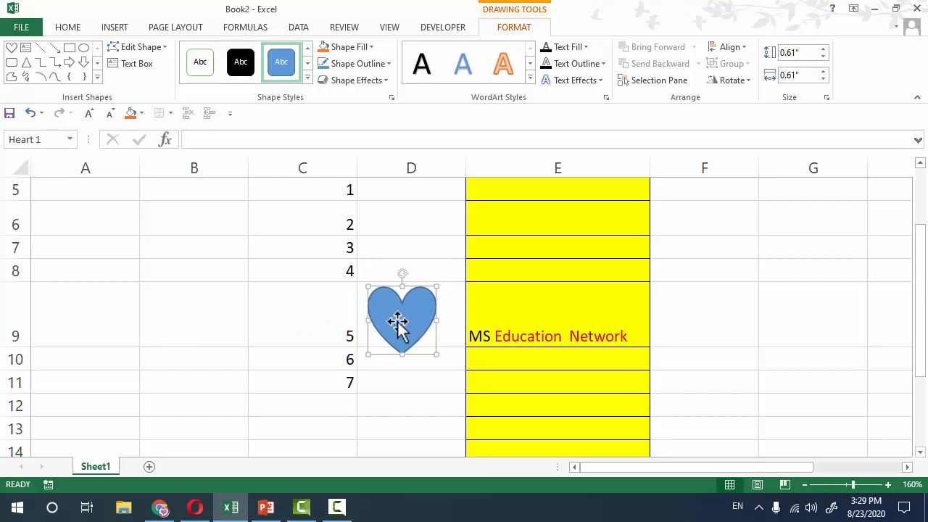
pyautogui.moveTo(399, 321); pyautogui.dragTo(215, 262)
# Move cell E9 onto cell C9, replacing its contents, and move it back to E9
pyautogui.click(551, 314)
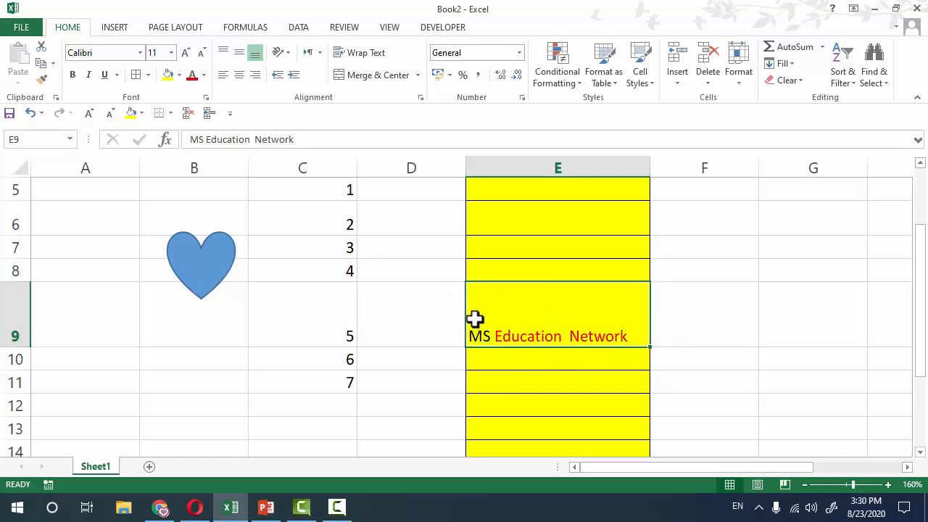
pyautogui.moveTo(465, 313); pyautogui.dragTo(339, 323)
pyautogui.click(436, 290)
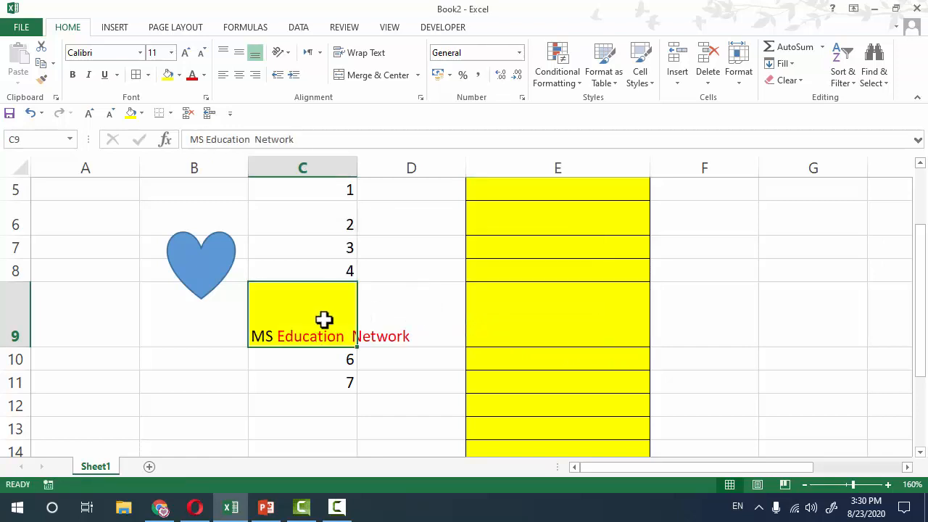
pyautogui.moveTo(358, 313); pyautogui.dragTo(470, 303)
# Move the block of numbers in cells C5:C8 to cells D7:D10
pyautogui.moveTo(331, 203); pyautogui.dragTo(337, 266)
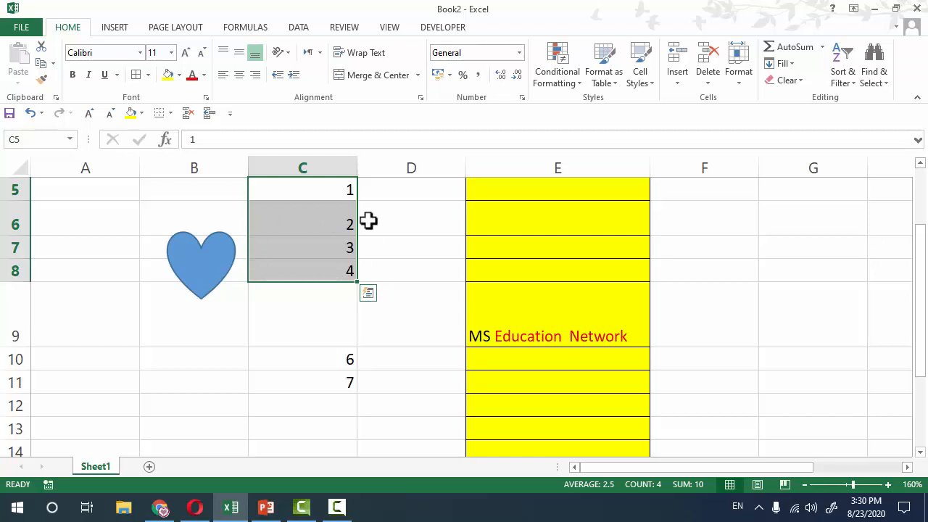
pyautogui.moveTo(356, 222); pyautogui.dragTo(399, 272)
pyautogui.click(413, 298)
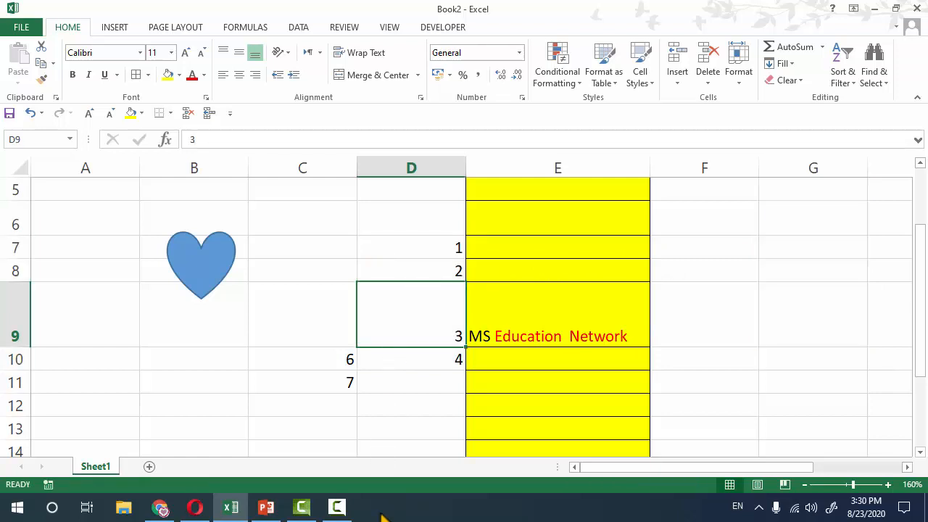
# Switch to the PowerPoint presentation and show slide 9 about the standard Windows pointer over the Ribbon
pyautogui.click(270, 508)
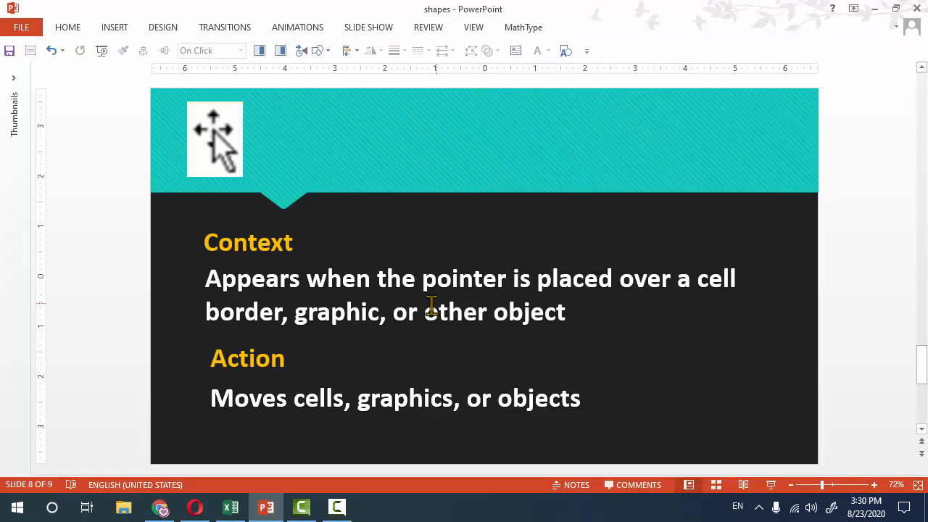
pyautogui.scroll(-1, 432, 305)
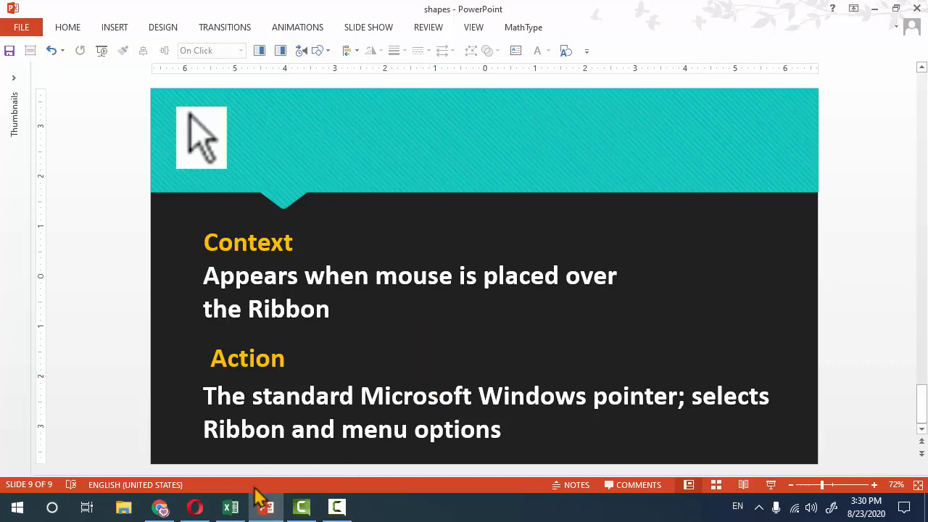
# Switch back to Excel, select cell C8, and view the Insert commands on the Ribbon before returning to the Home commands
pyautogui.click(241, 509)
pyautogui.click(337, 268)
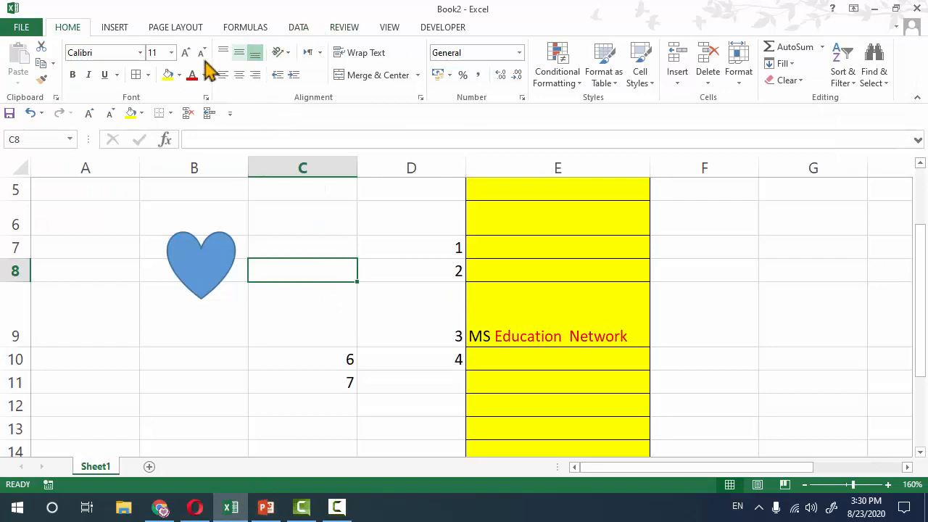
pyautogui.click(114, 28)
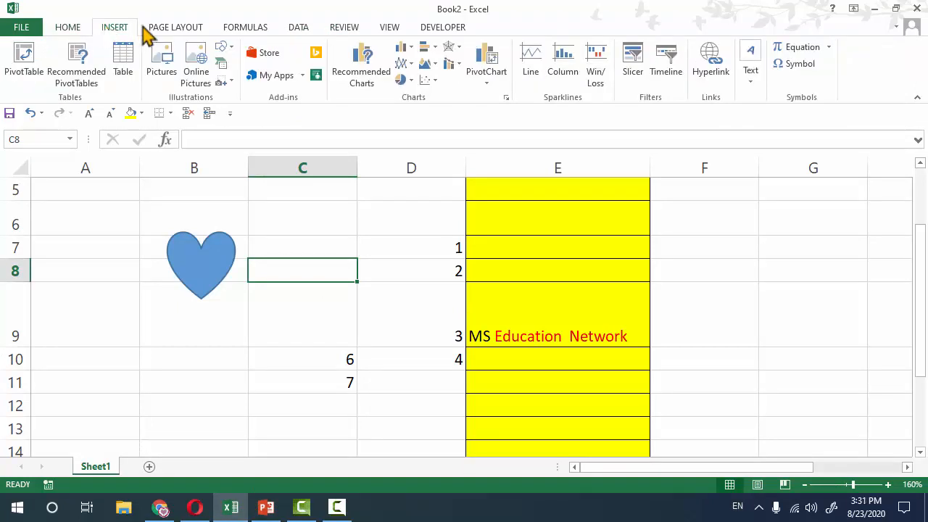
pyautogui.click(81, 29)
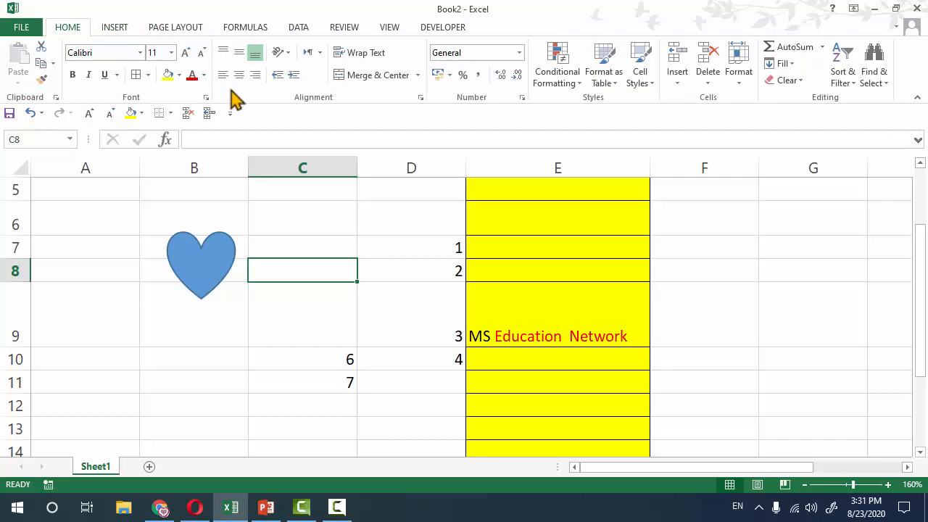
# Centre the numbers in cells D7:D10 horizontally and vertically, and decrease their indent to left-align them
pyautogui.moveTo(441, 250); pyautogui.dragTo(458, 356)
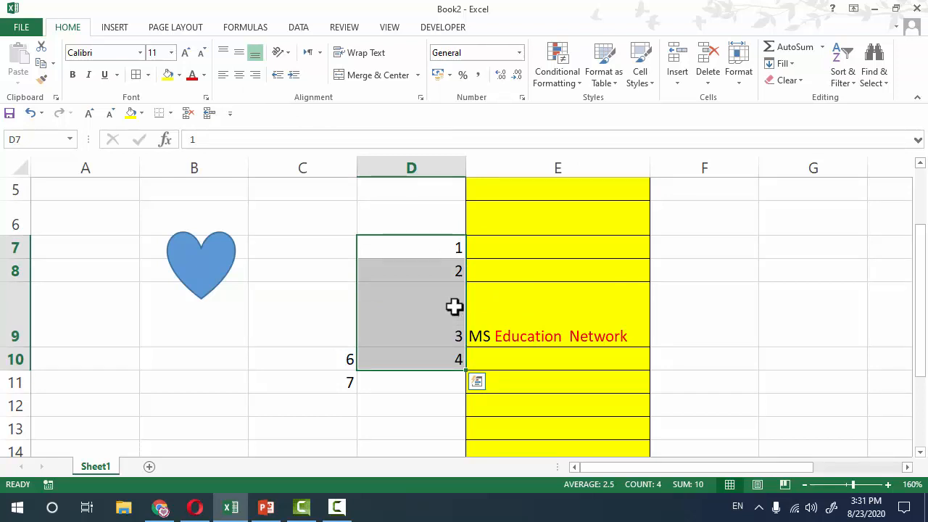
pyautogui.click(238, 76)
pyautogui.click(238, 52)
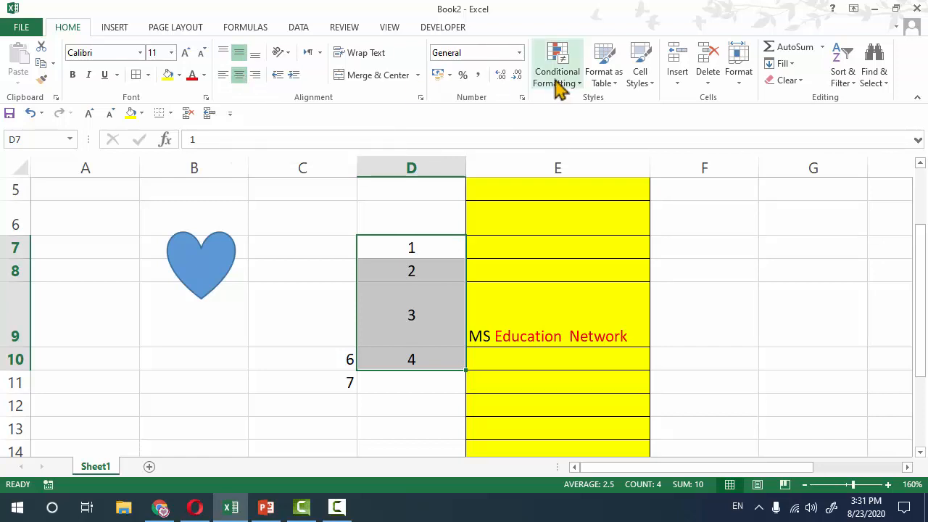
pyautogui.click(277, 76)
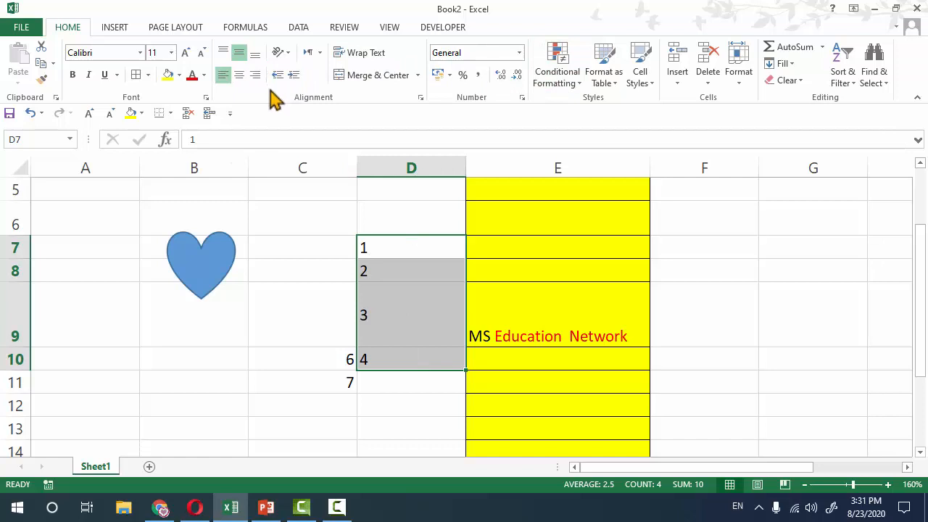
pyautogui.click(365, 284)
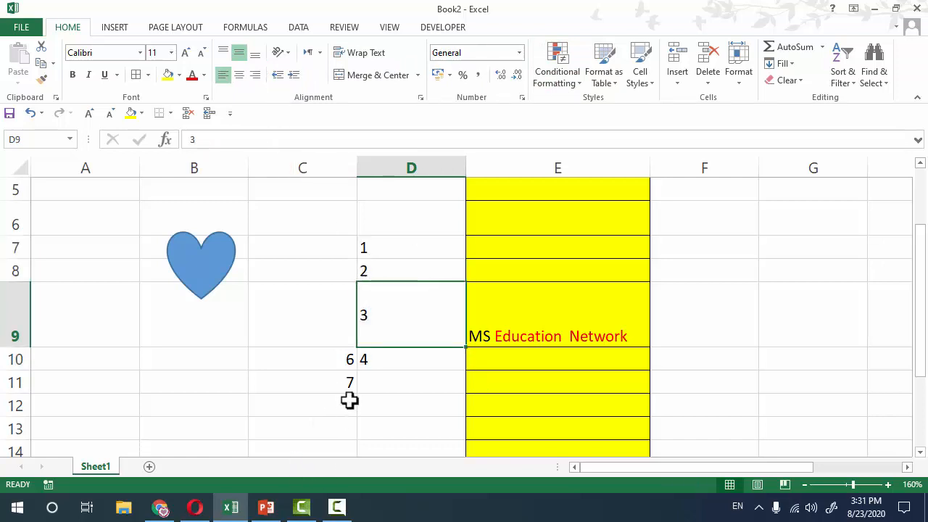
pyautogui.moveTo(344, 363); pyautogui.dragTo(362, 387)
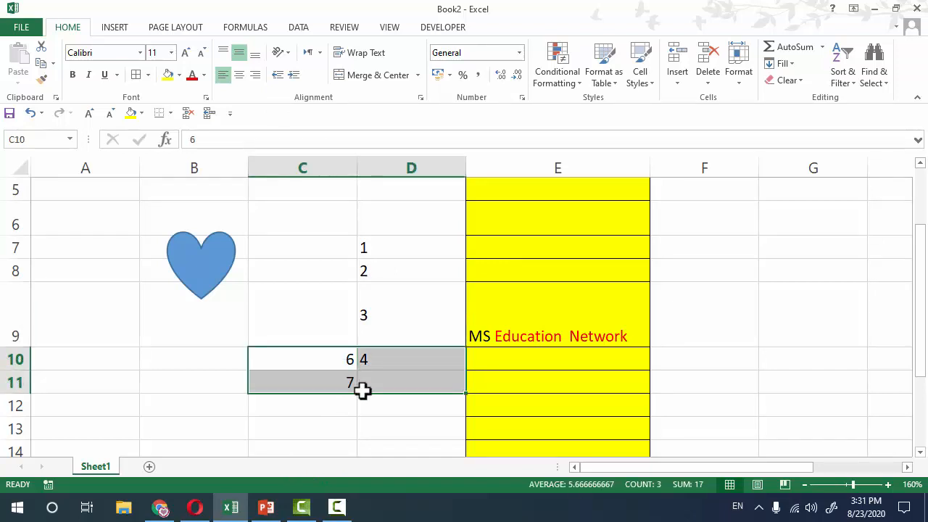
pyautogui.click(306, 404)
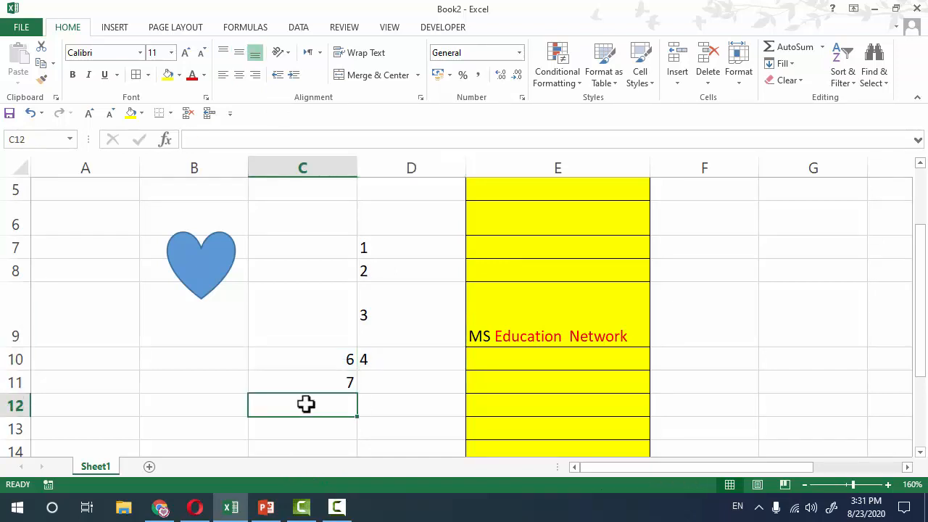